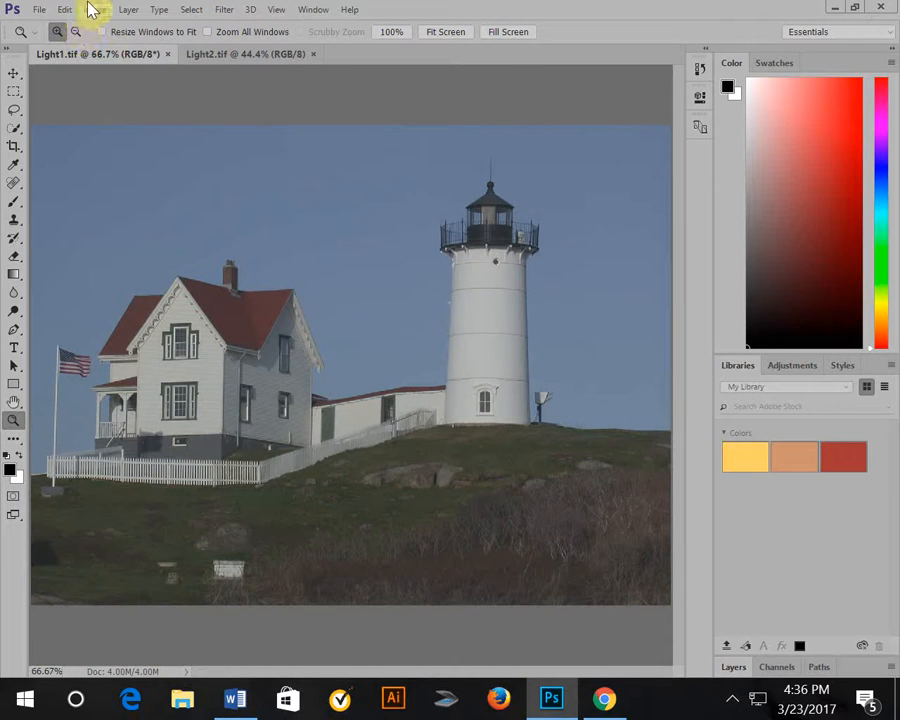
# - Duplicate the Light1.tif image under the name FixLight1
pyautogui.click(92, 10)
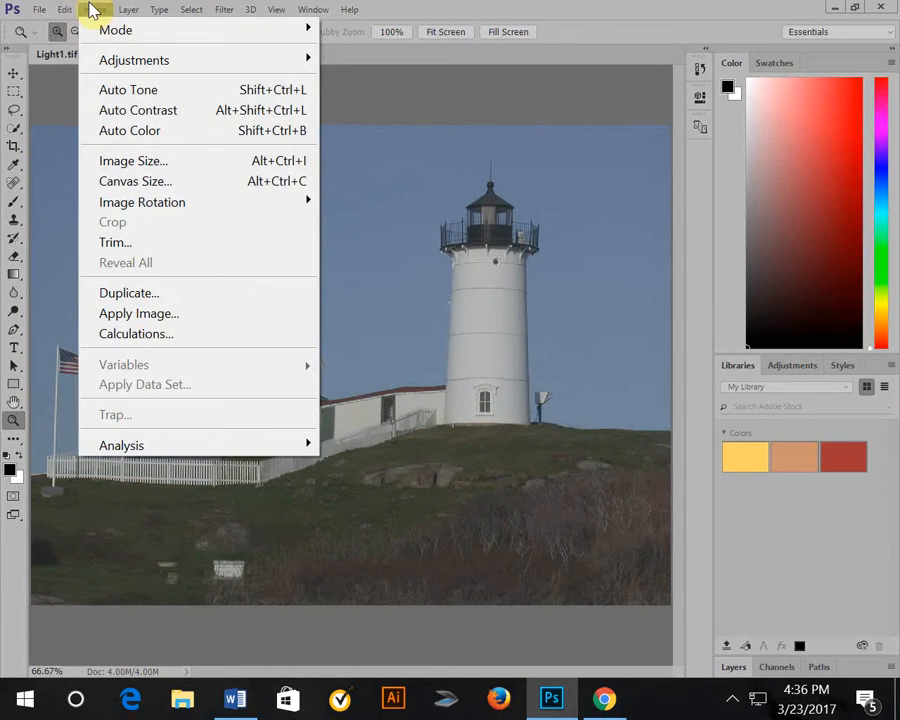
pyautogui.click(177, 294)
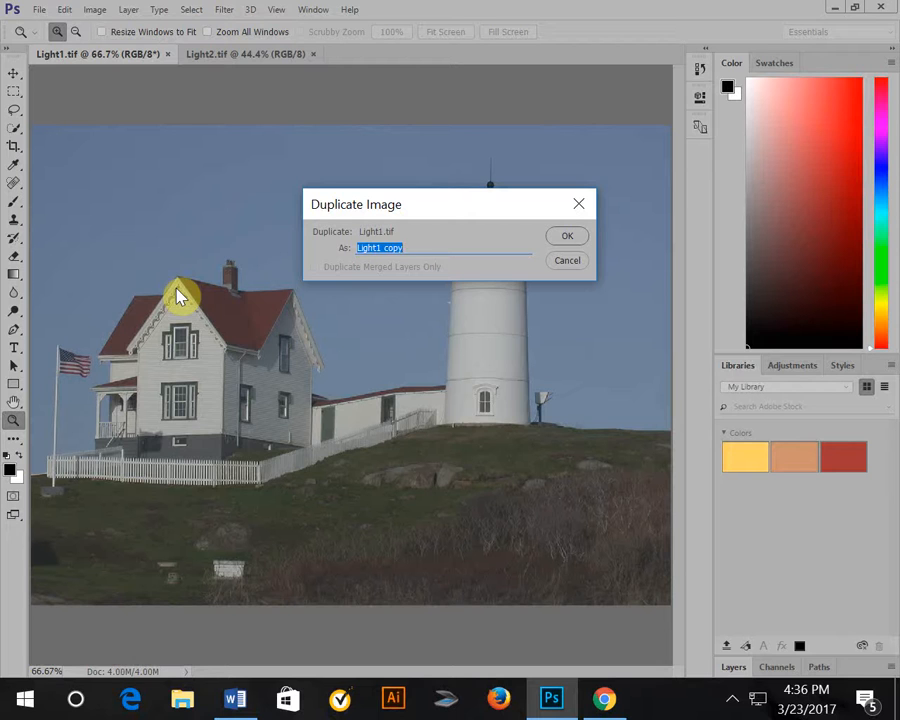
pyautogui.write('FixLight1')
pyautogui.click(570, 238)
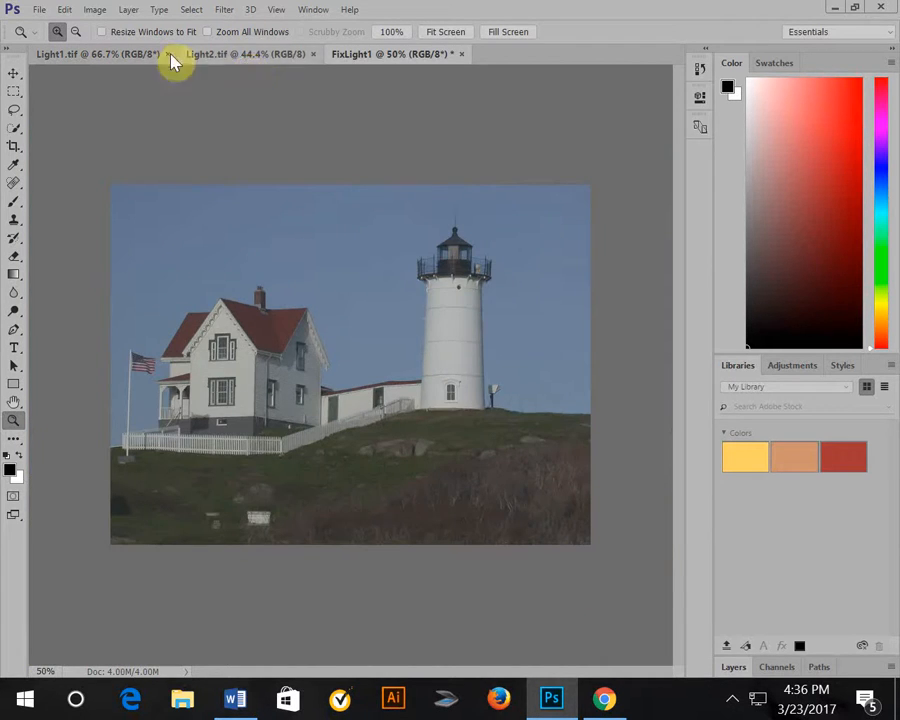
# - Duplicate the Light2.tif image under the name FixLight2
pyautogui.click(100, 55)
pyautogui.click(243, 55)
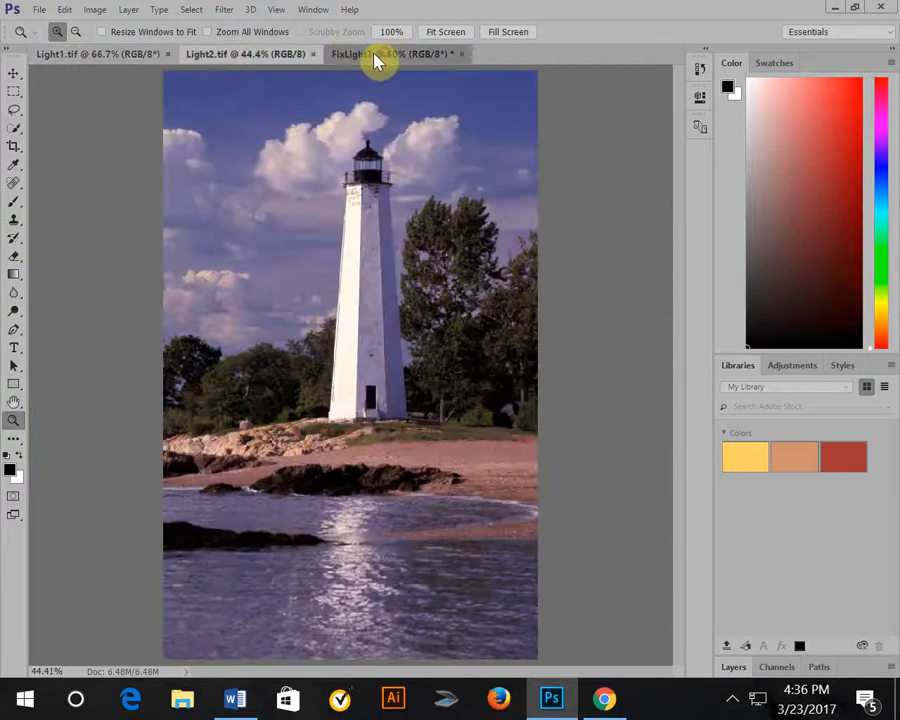
pyautogui.click(388, 55)
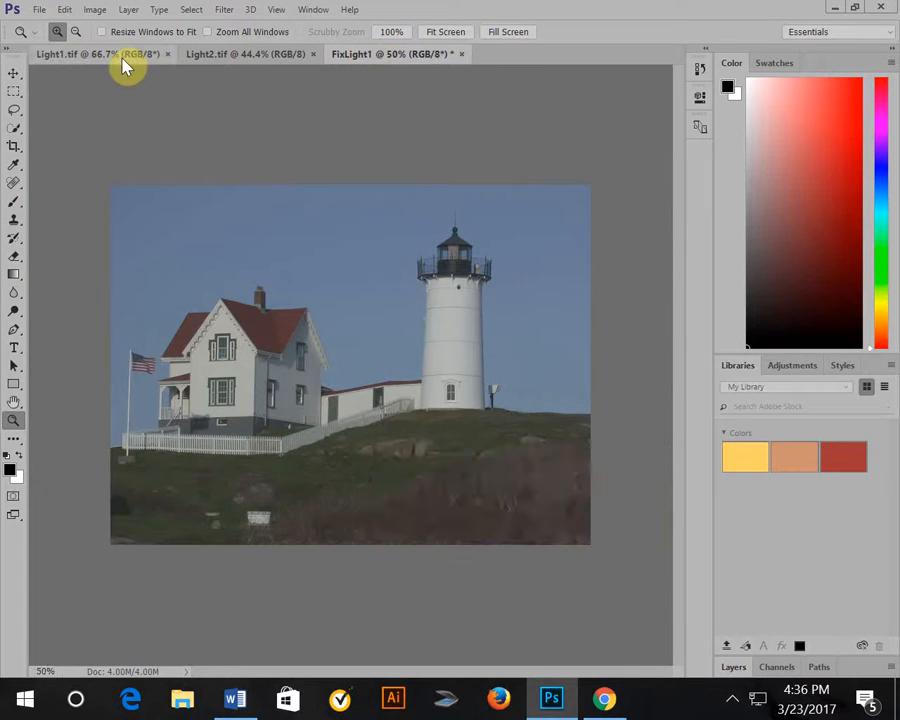
pyautogui.click(257, 57)
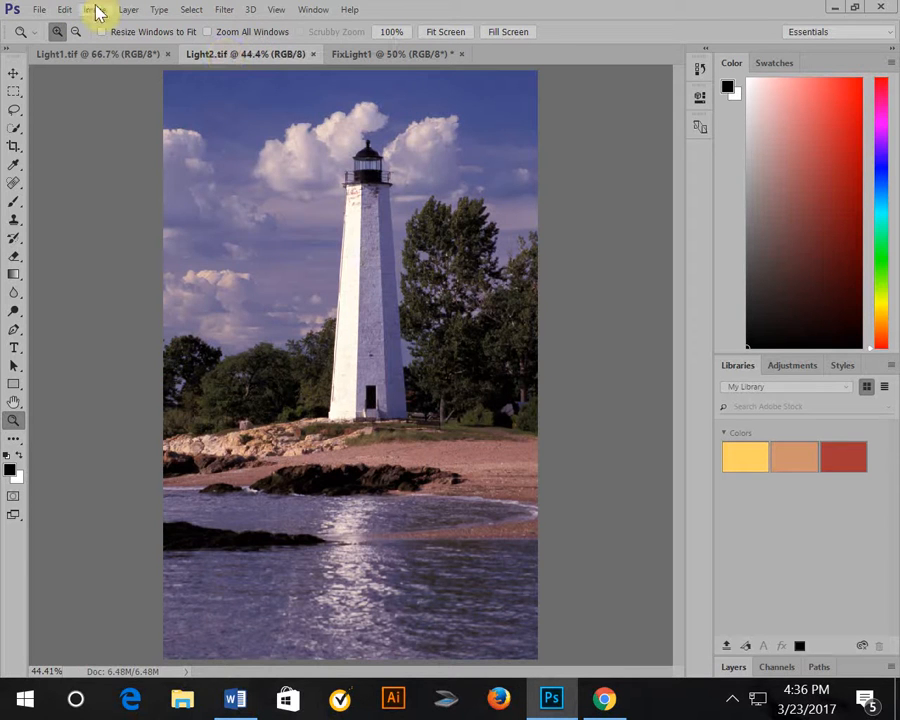
pyautogui.click(95, 10)
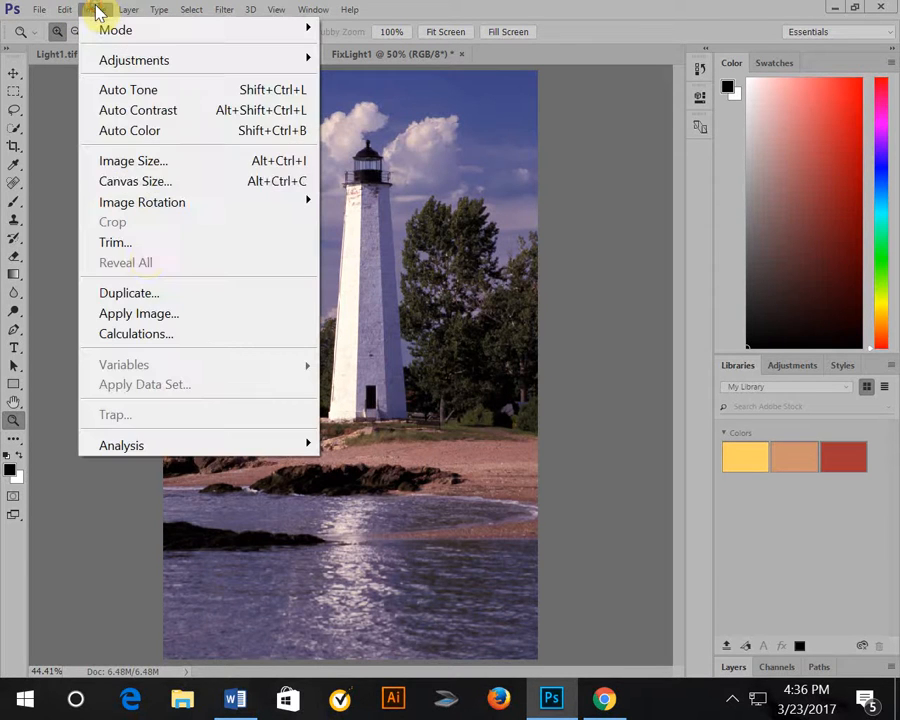
pyautogui.click(163, 294)
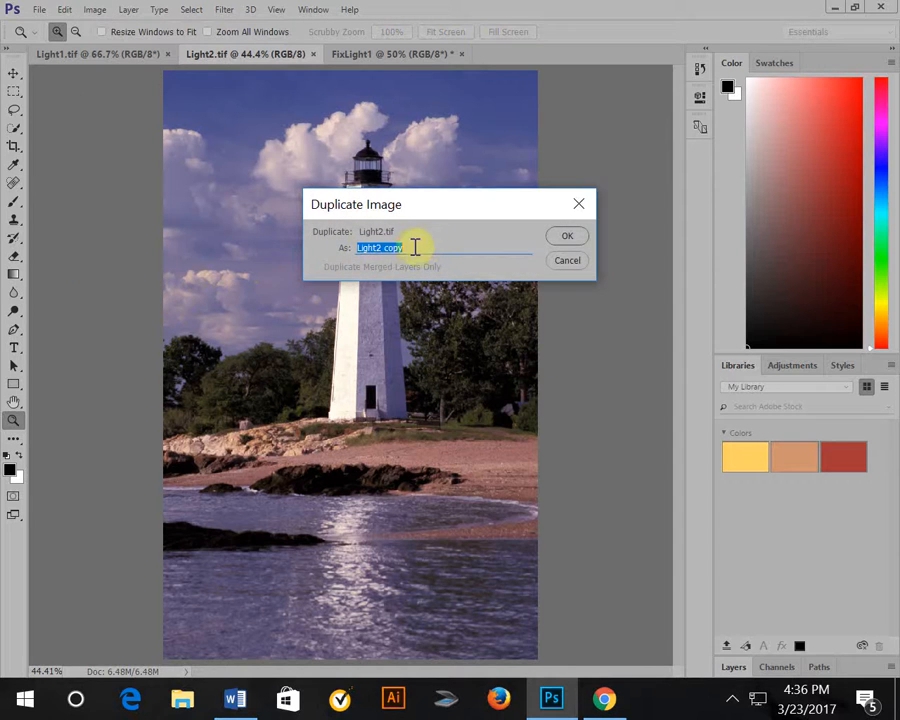
pyautogui.write('FixLight1')
pyautogui.click(572, 238)
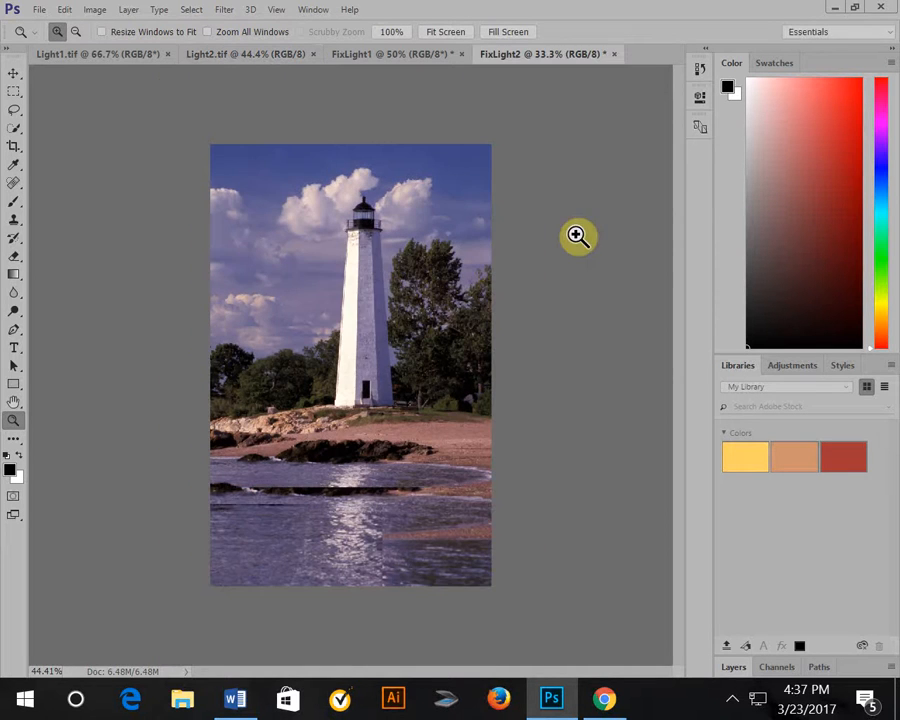
# - Close the original Light1.tif and Light2.tif images, keeping only the two duplicates open
pyautogui.click(90, 57)
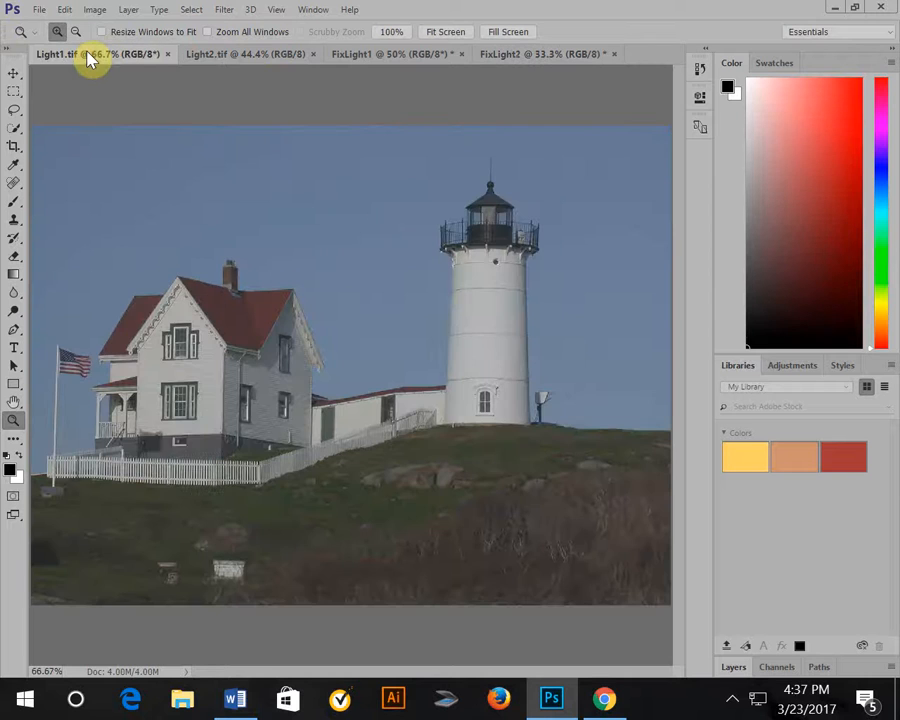
pyautogui.click(220, 56)
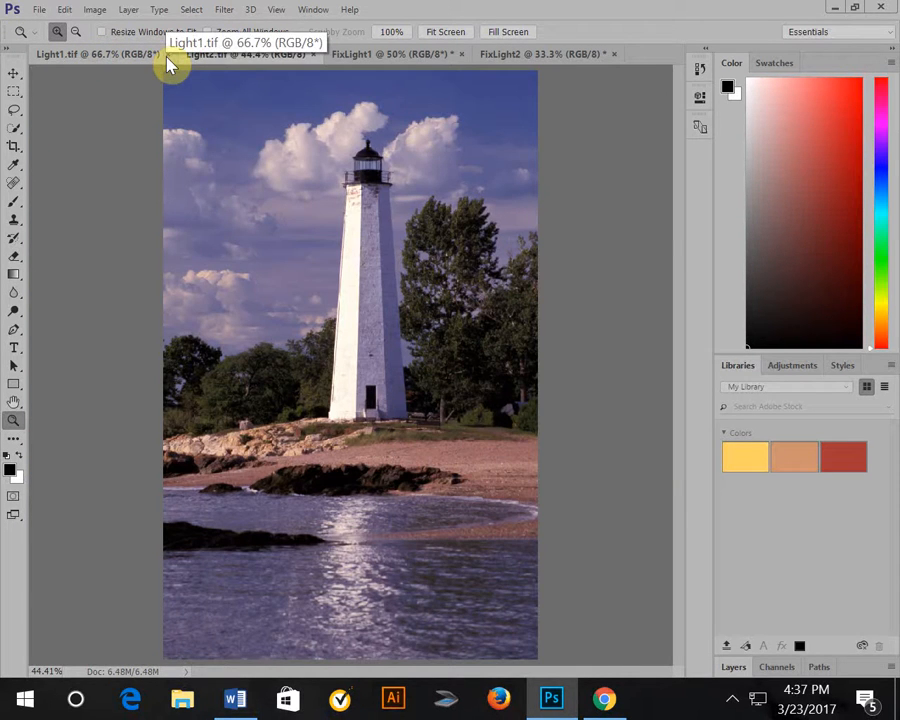
pyautogui.click(165, 56)
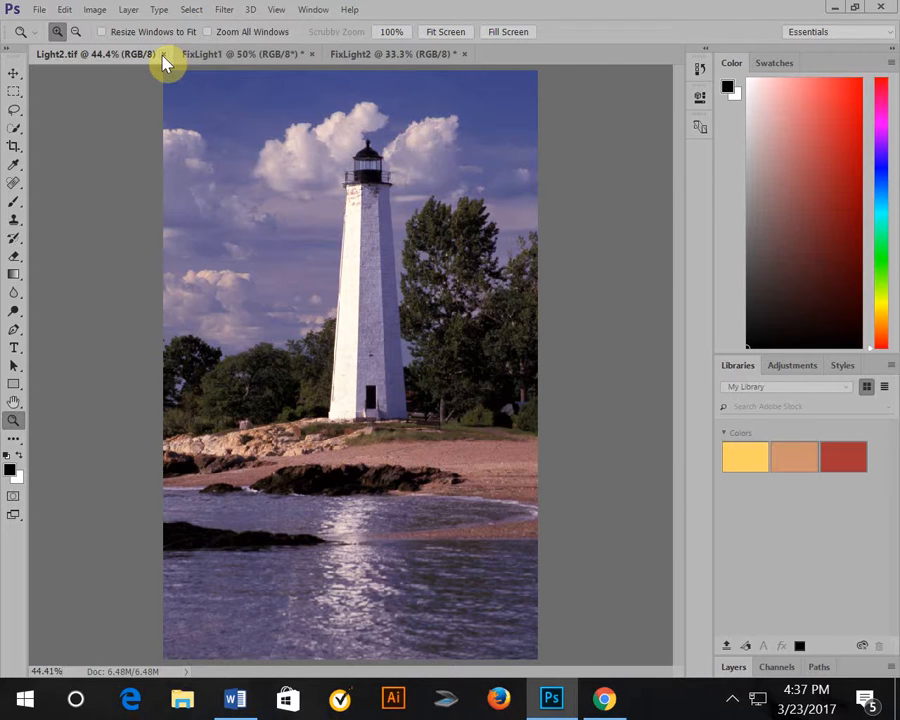
pyautogui.click(160, 56)
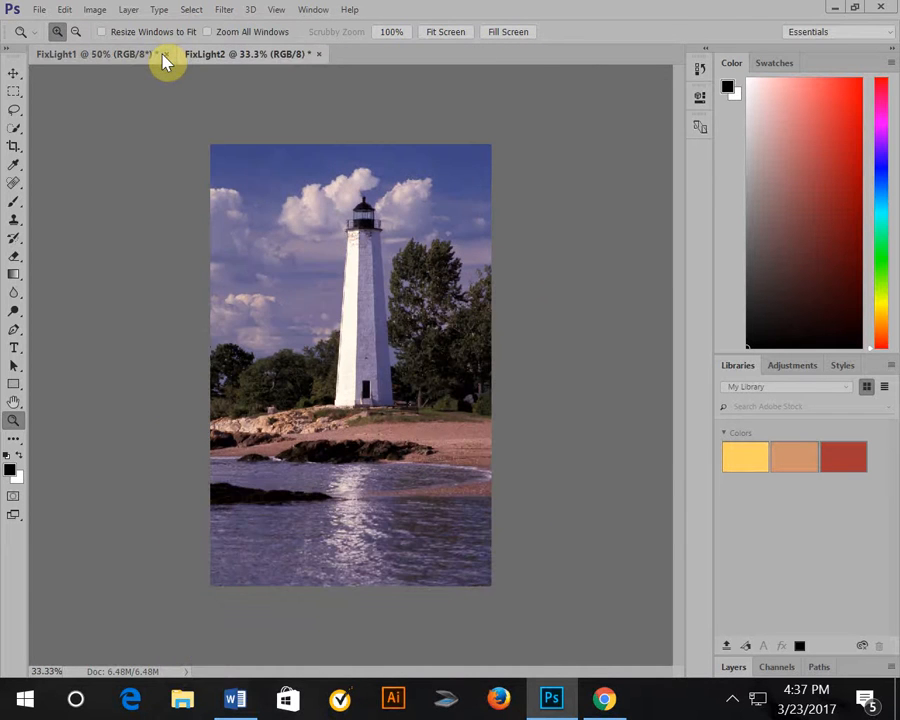
# - Fit both the FixLight1 and FixLight2 images to the available screen area
pyautogui.click(130, 60)
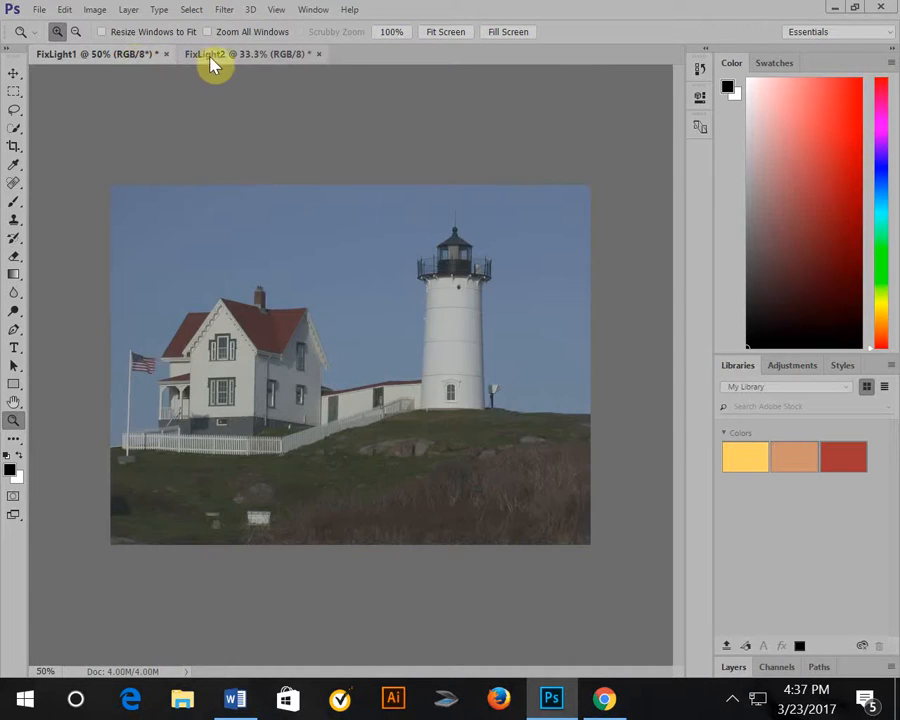
pyautogui.click(237, 55)
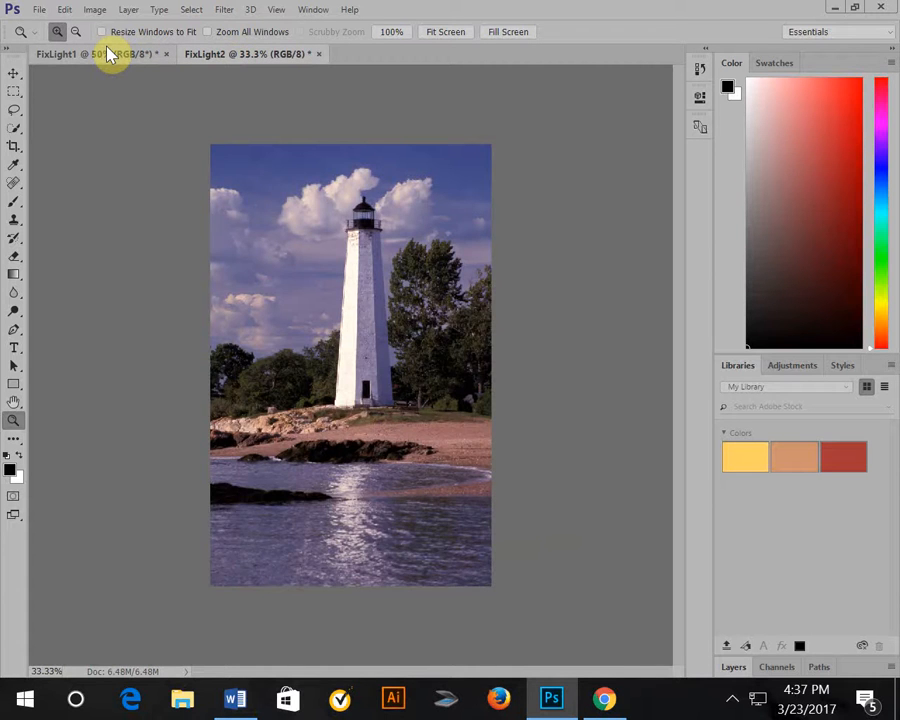
pyautogui.click(113, 52)
pyautogui.click(272, 59)
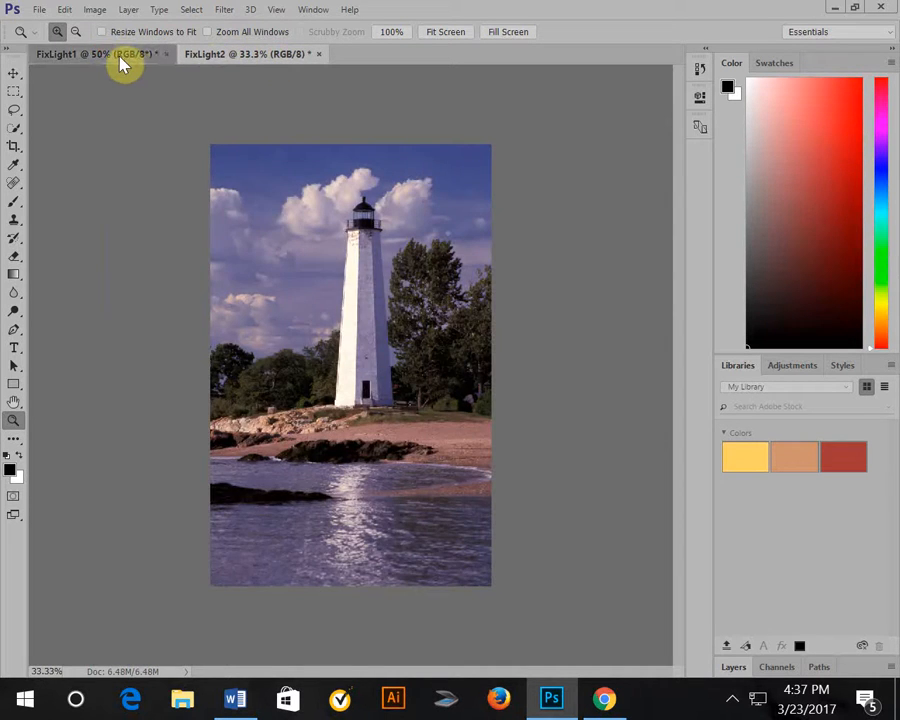
pyautogui.click(119, 60)
pyautogui.hotkey('ctrl', '0')
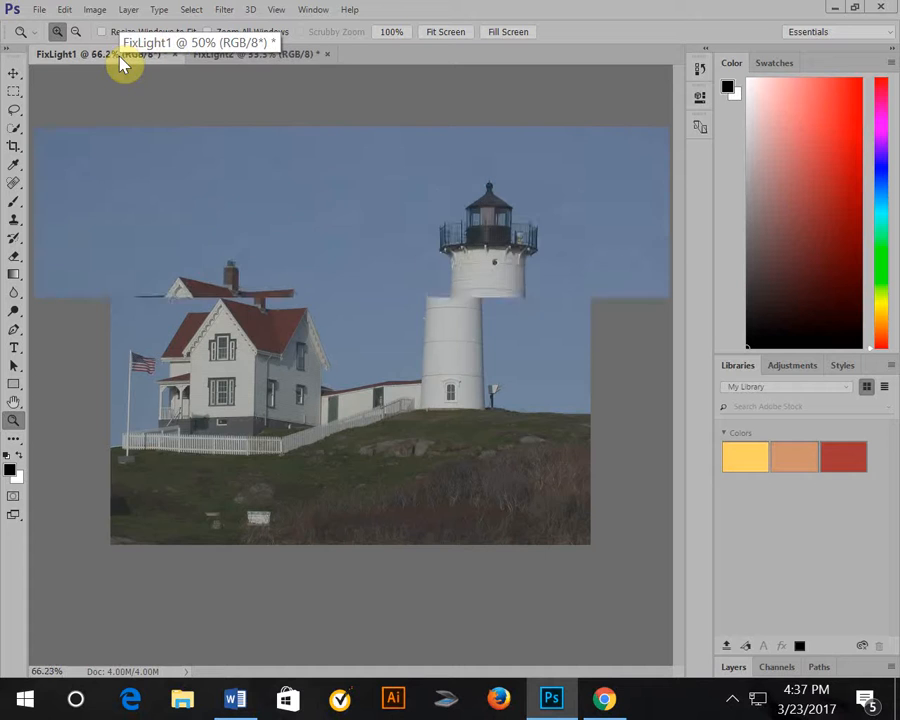
pyautogui.click(250, 65)
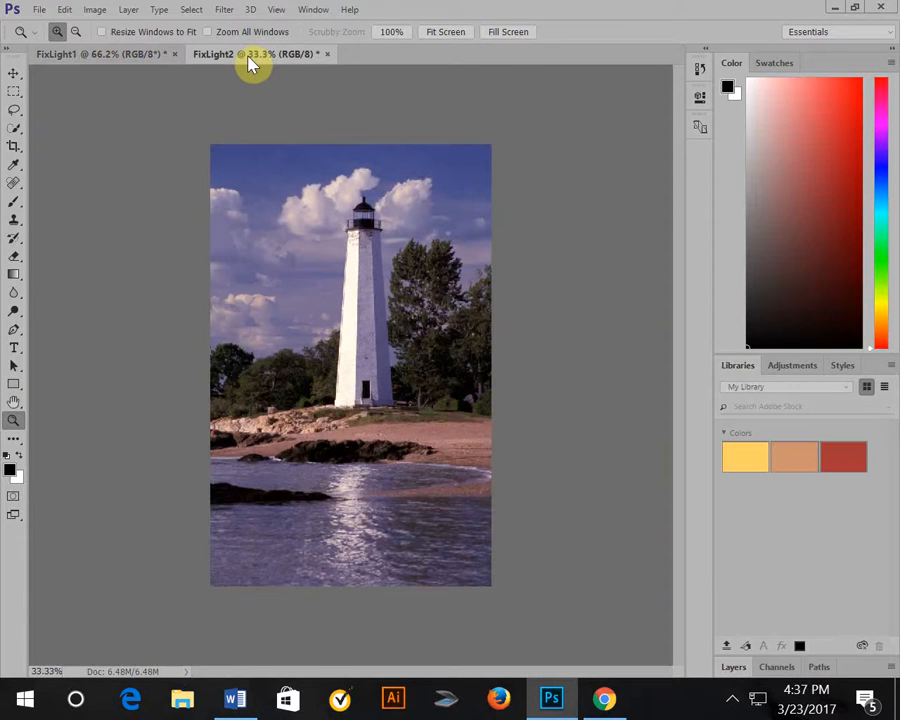
pyautogui.hotkey('ctrl', '0')
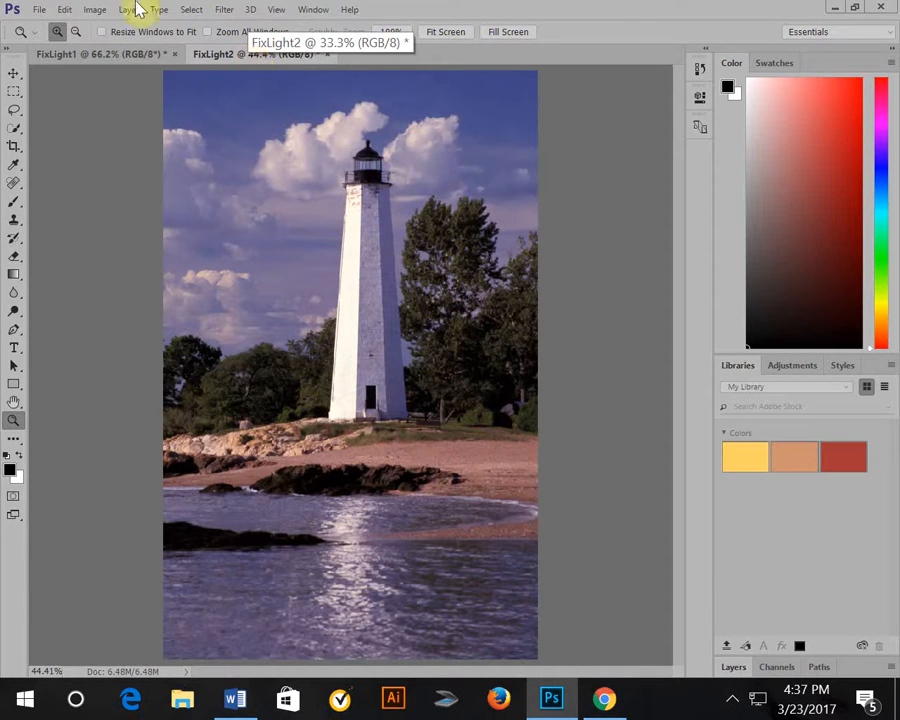
# - Apply the Auto Tone correction to the FixLight1 image
pyautogui.click(110, 56)
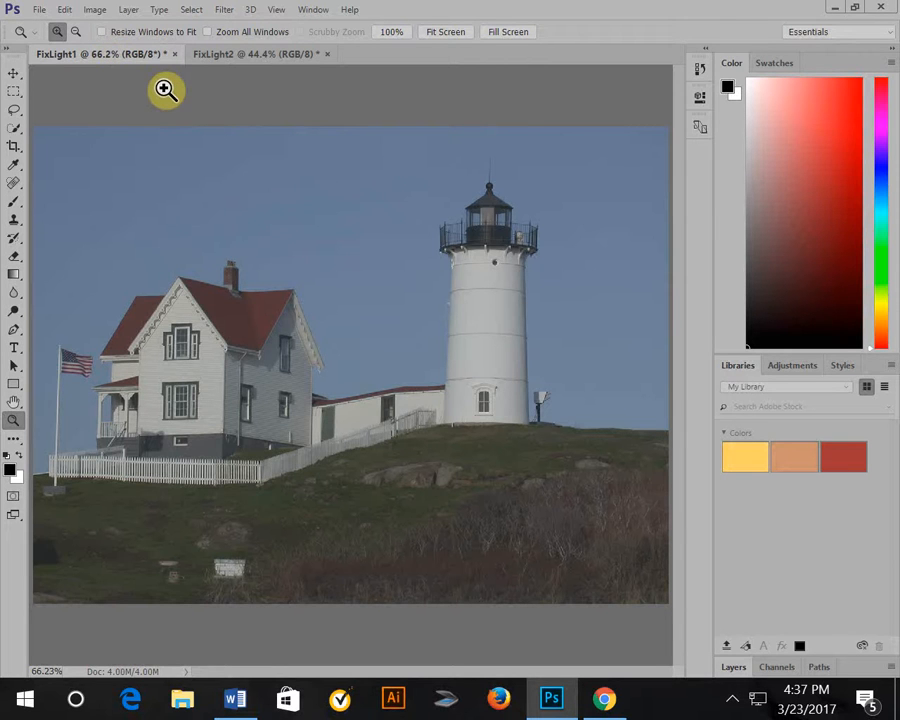
pyautogui.click(95, 10)
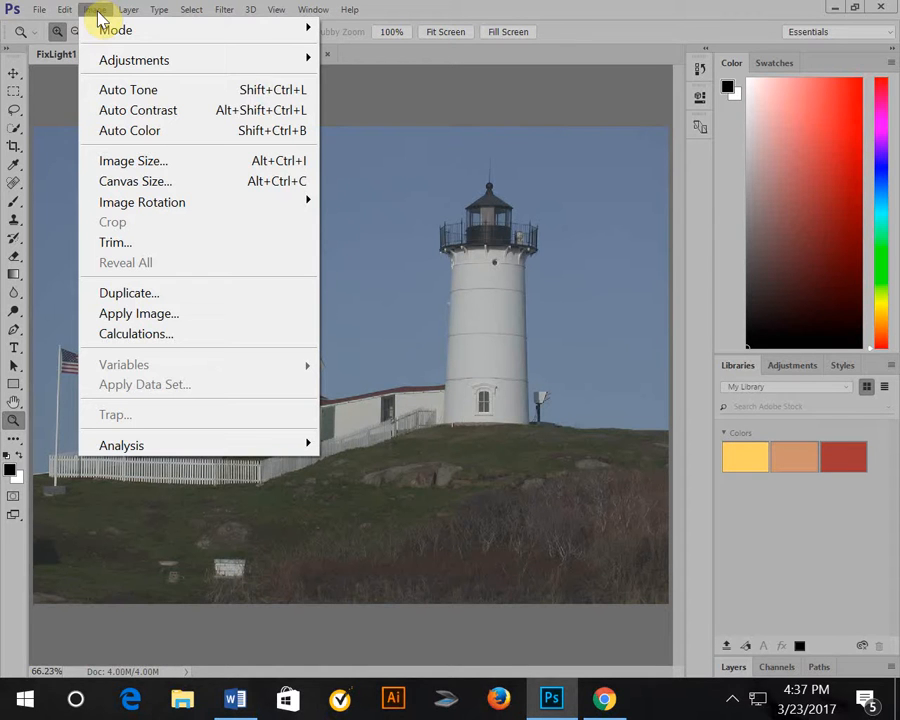
pyautogui.click(182, 92)
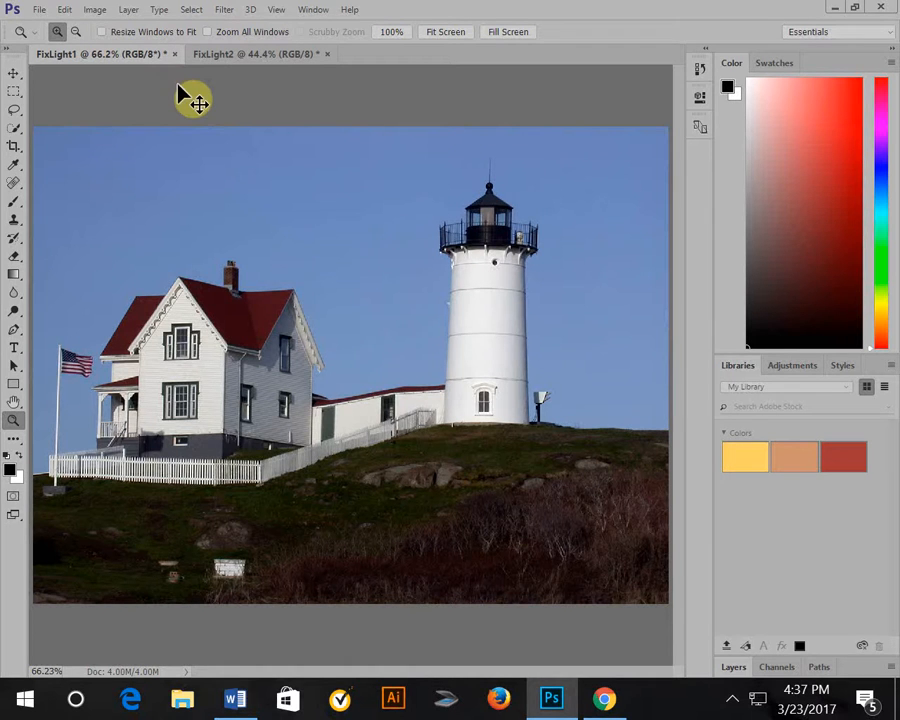
# - Repeatedly undo and redo Auto Tone on FixLight1 to compare the image before and after the correction
pyautogui.hotkey('ctrl', 'z')
pyautogui.hotkey('ctrl', 'z')
pyautogui.hotkey('ctrl', 'z')
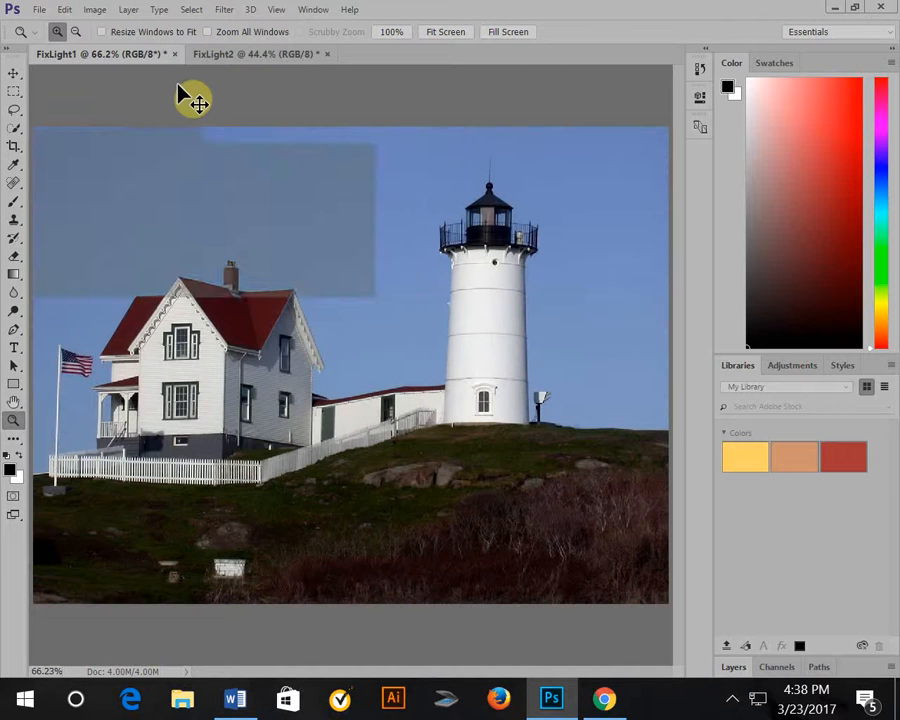
pyautogui.hotkey('ctrl', 'z')
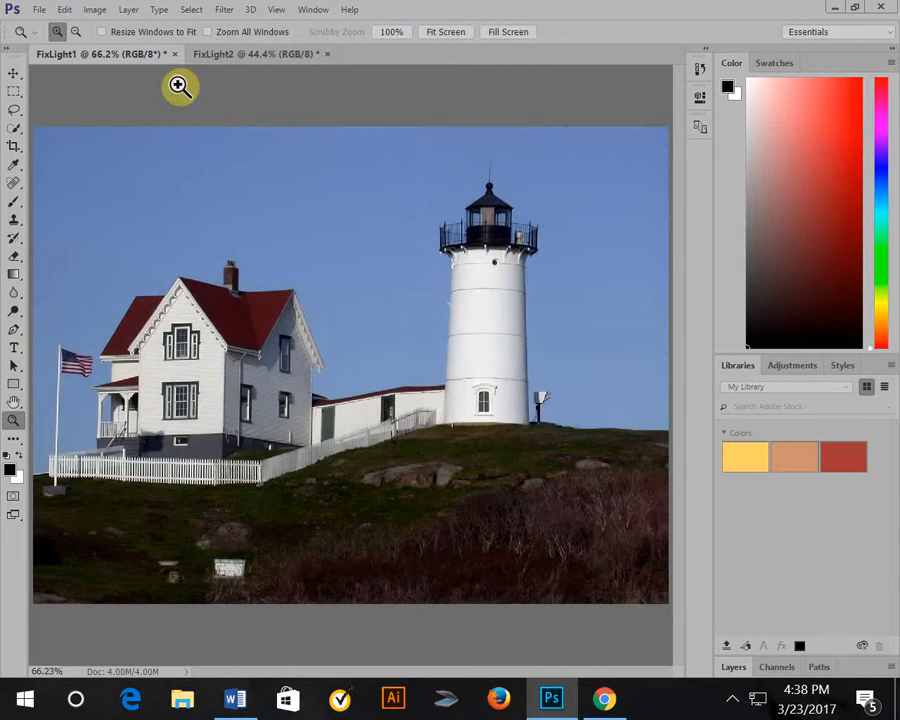
pyautogui.hotkey('ctrl', 'z')
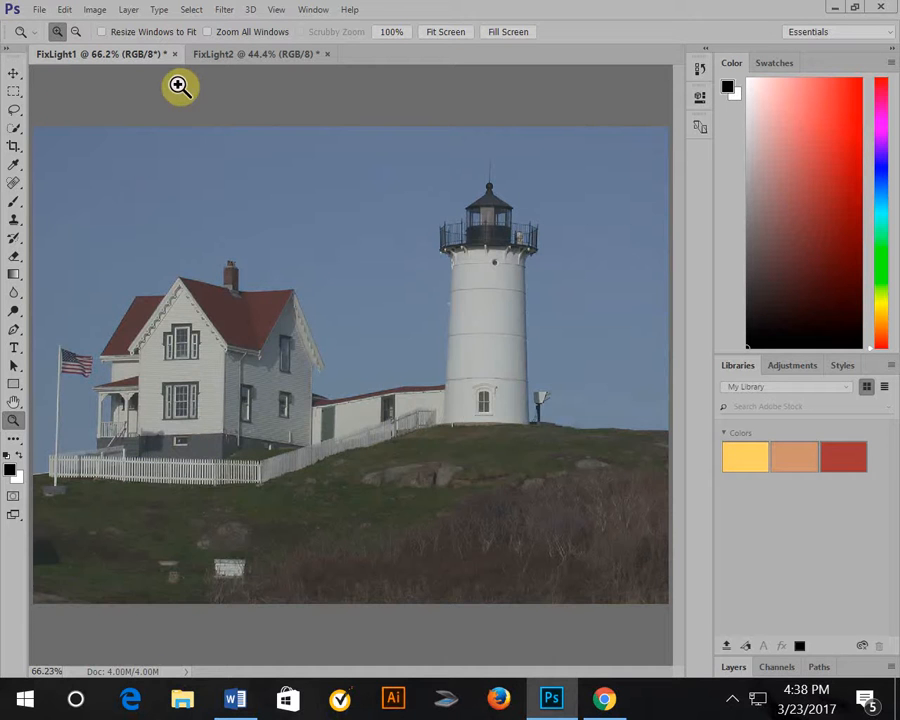
pyautogui.hotkey('ctrl', 'z')
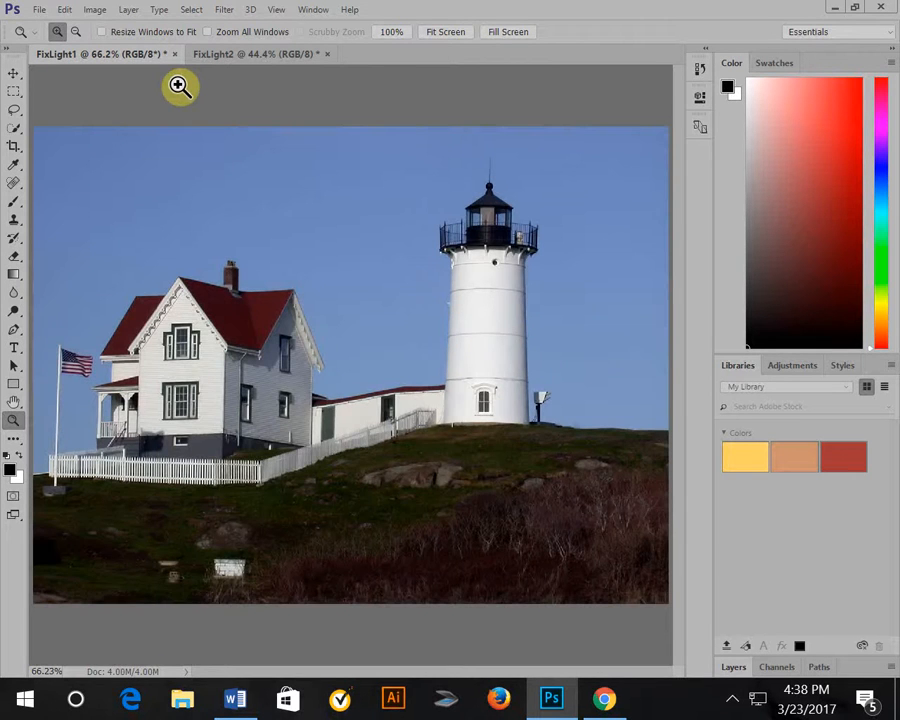
pyautogui.hotkey('ctrl', 'z')
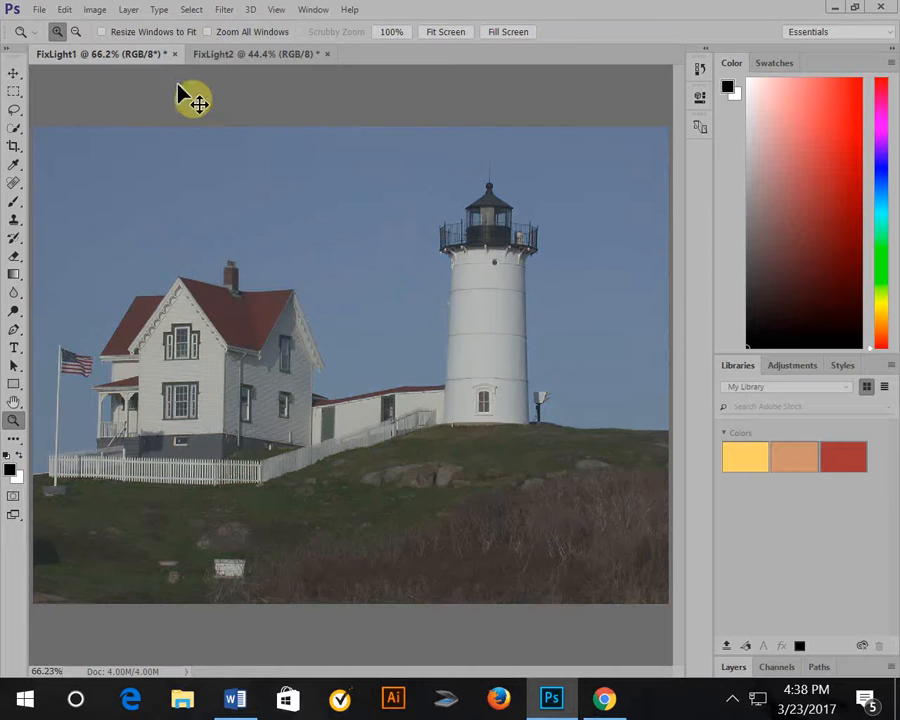
pyautogui.hotkey('ctrl', 'z')
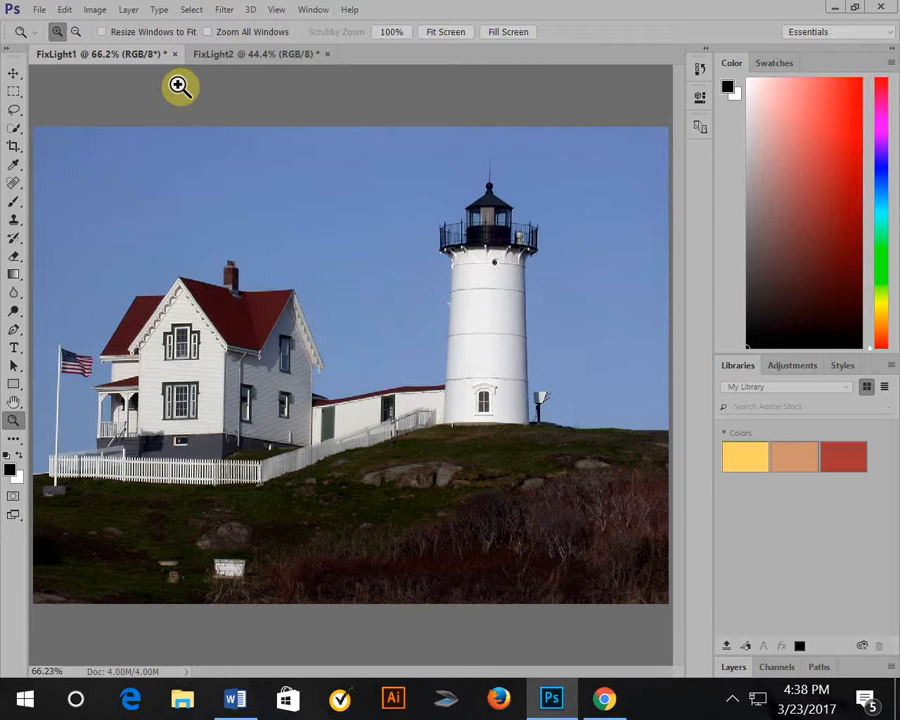
# - Undo Auto Tone on FixLight1, redo it, and undo it once more to restore the original tones
pyautogui.click(64, 12)
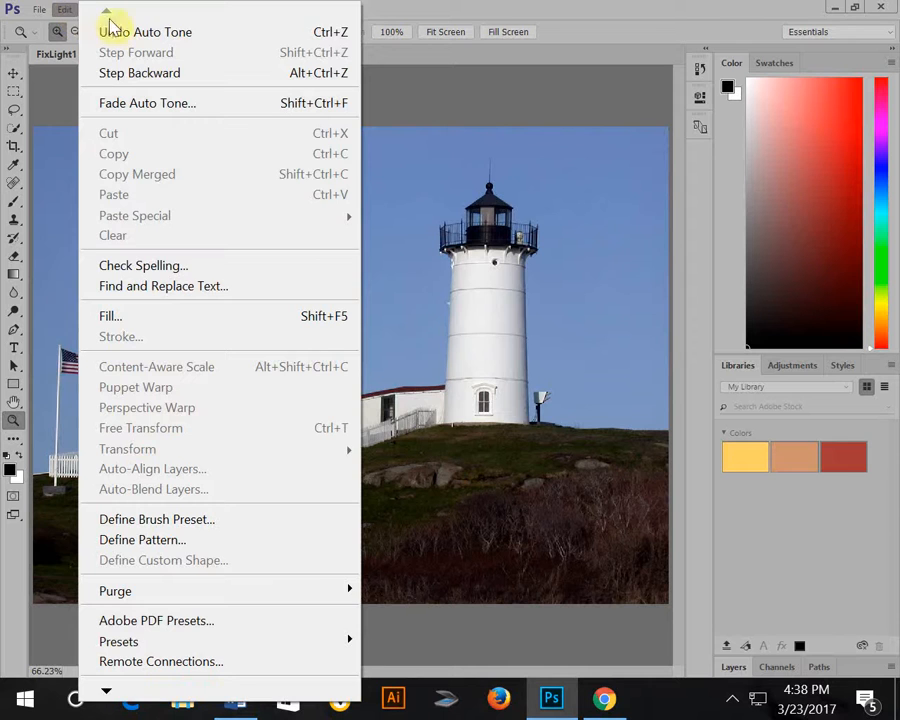
pyautogui.click(176, 33)
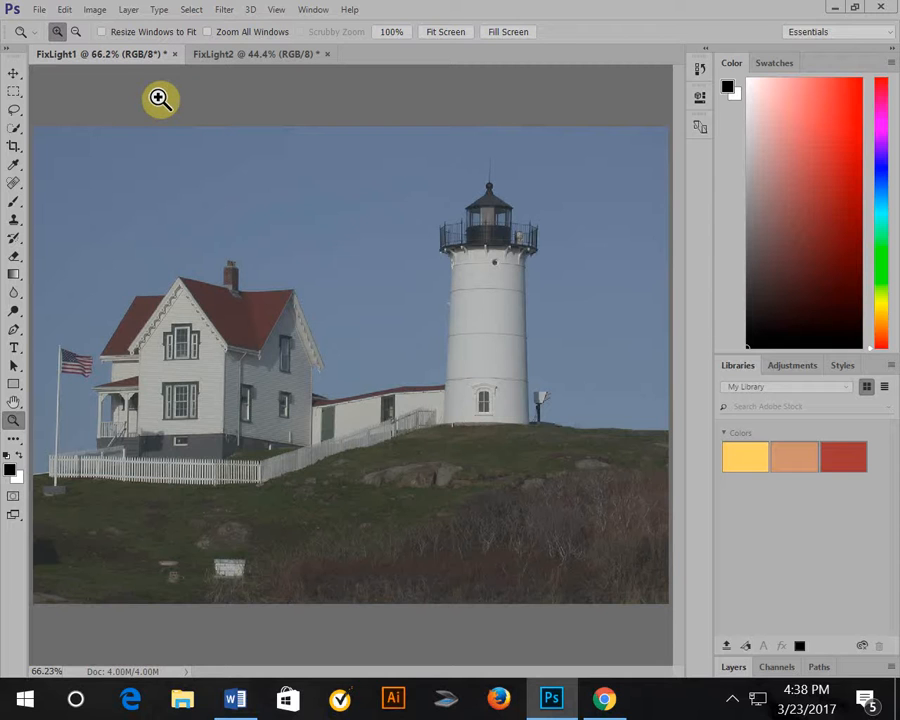
pyautogui.click(63, 10)
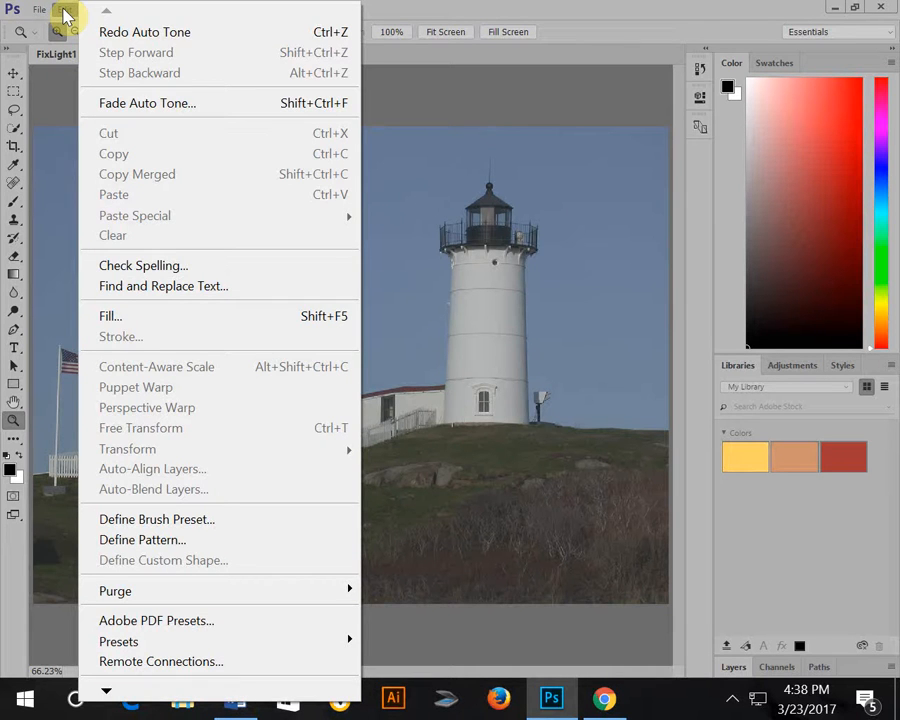
pyautogui.click(200, 37)
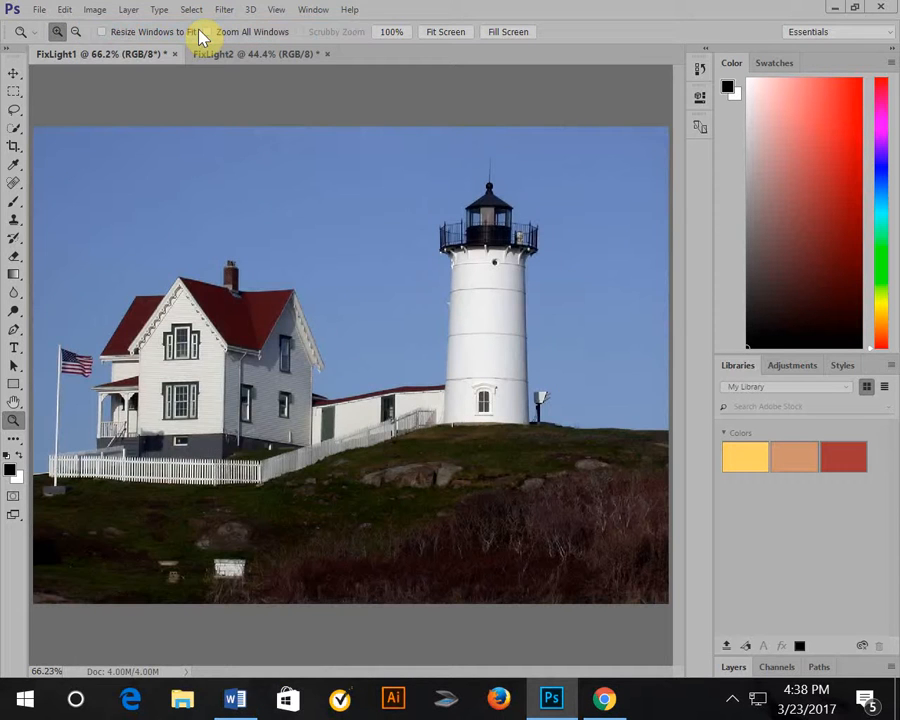
pyautogui.click(60, 12)
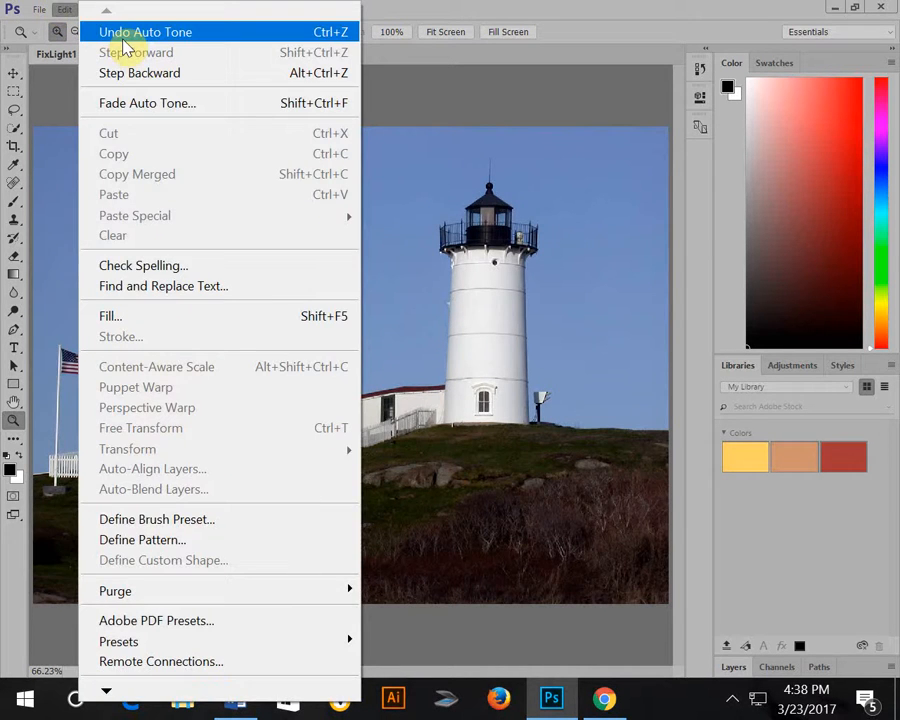
pyautogui.click(128, 35)
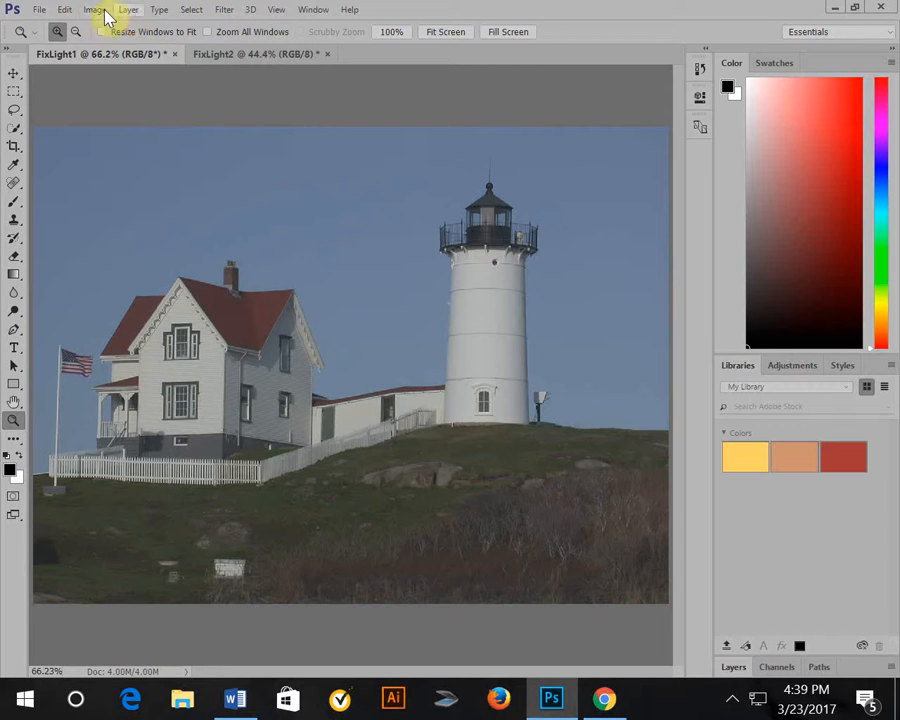
# - Apply the Brightness/Contrast adjustment to the FixLight1 image using its automatic correction
pyautogui.click(100, 12)
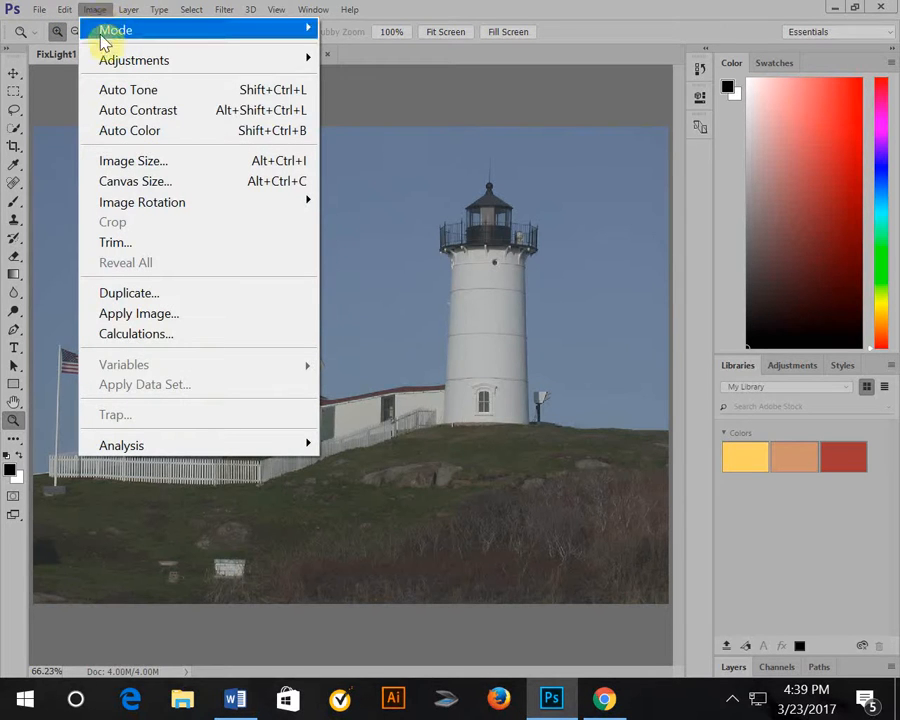
pyautogui.moveTo(113, 63)
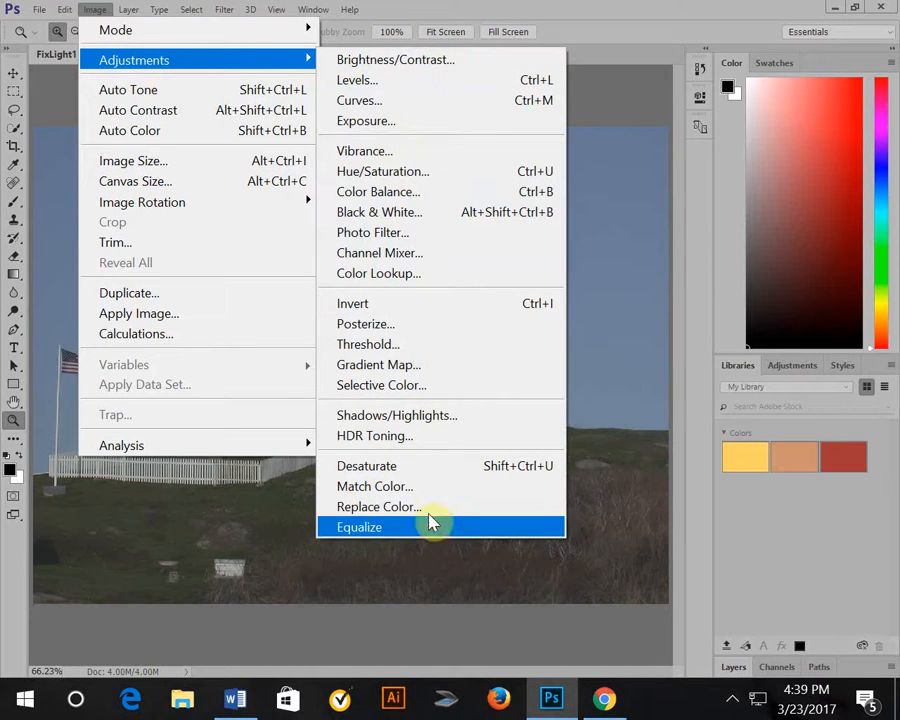
pyautogui.click(370, 61)
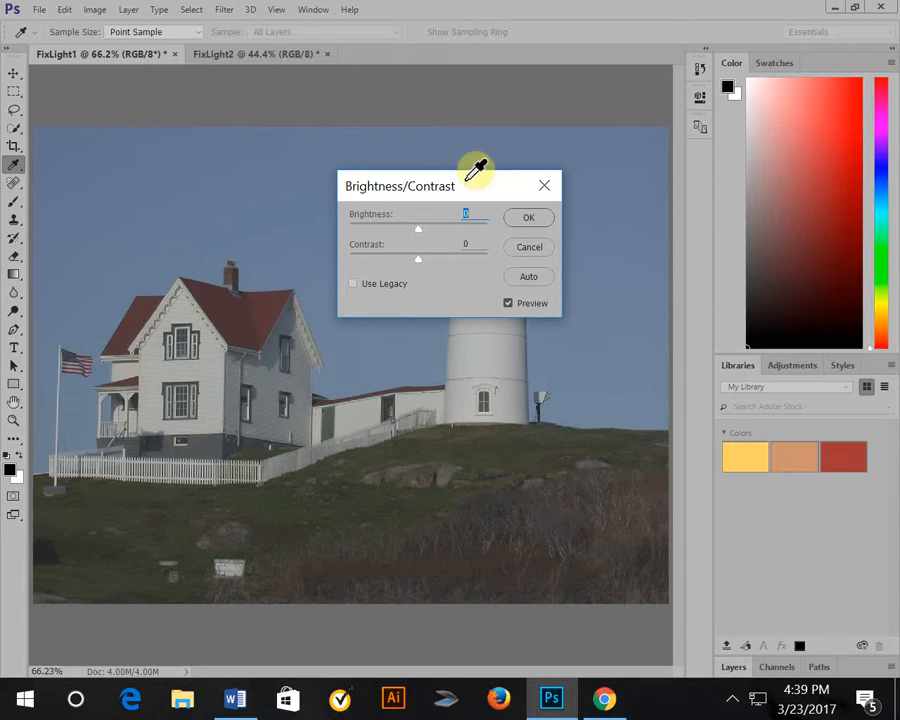
pyautogui.click(529, 279)
pyautogui.click(530, 279)
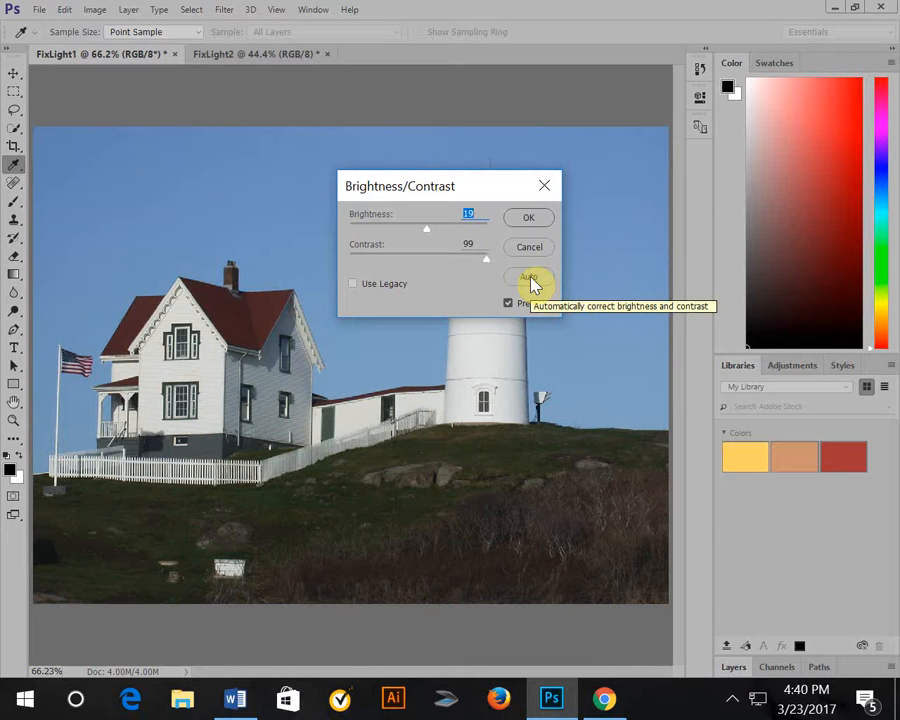
pyautogui.click(530, 220)
pyautogui.press('z')
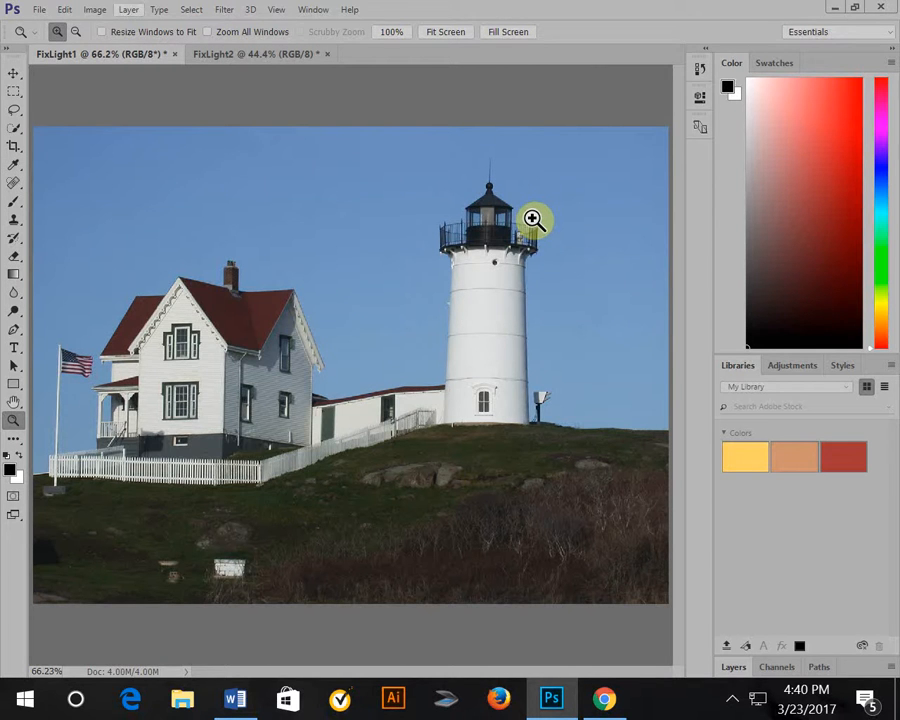
# - Try a further manual Brightness/Contrast adjustment on FixLight1 with brightness 51, and cancel it
pyautogui.click(95, 11)
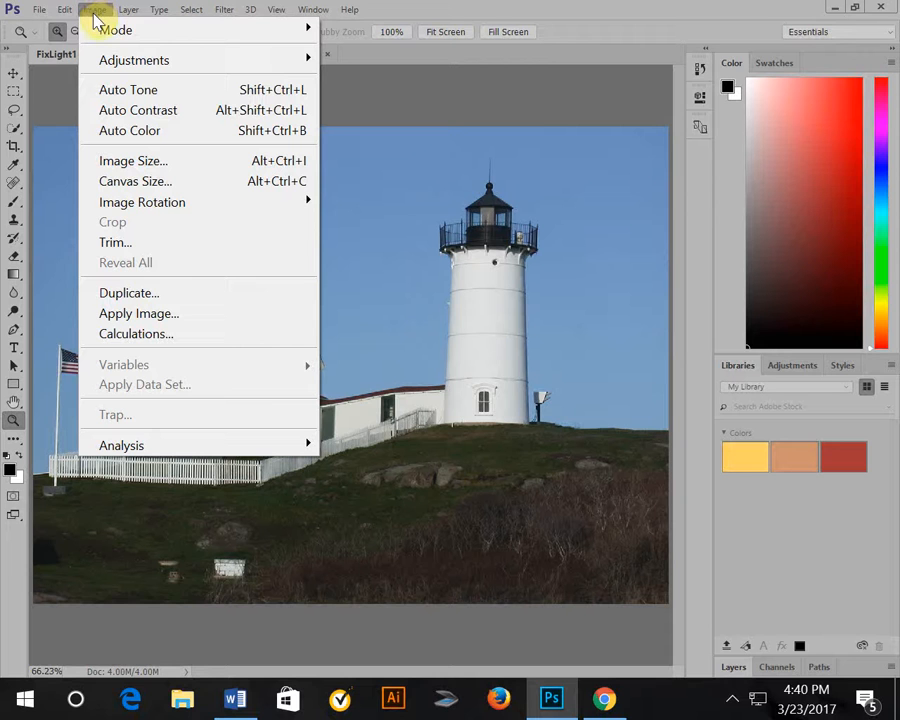
pyautogui.moveTo(108, 66)
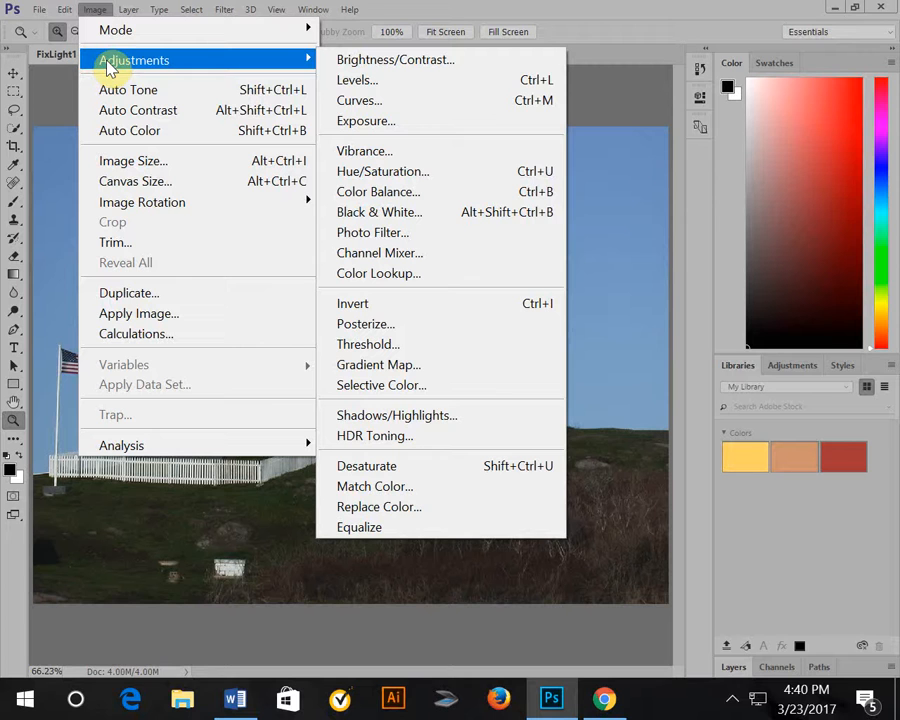
pyautogui.click(390, 63)
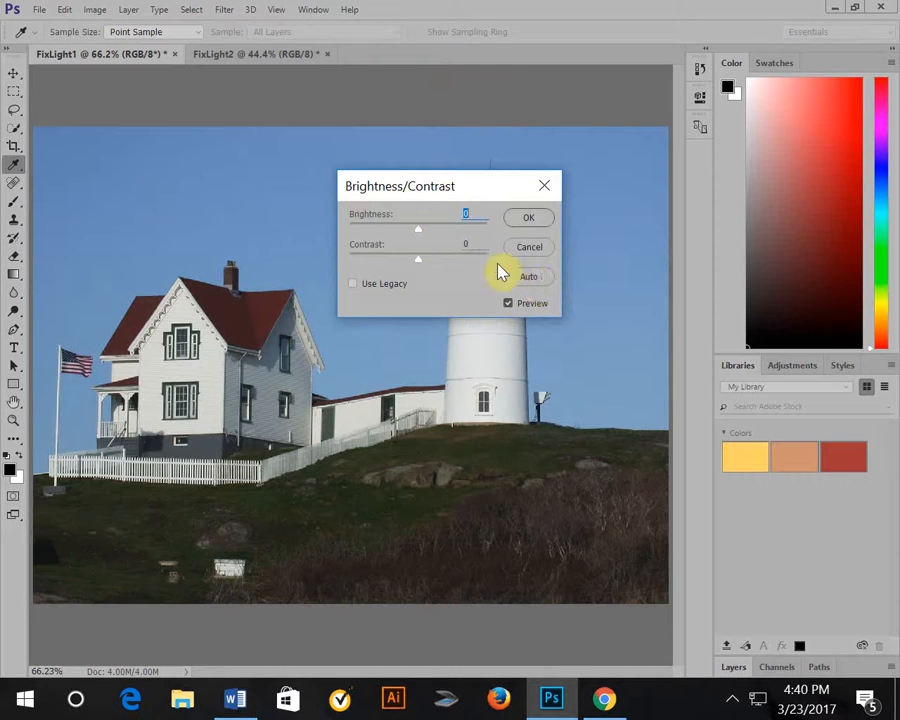
pyautogui.moveTo(407, 236); pyautogui.dragTo(444, 234)
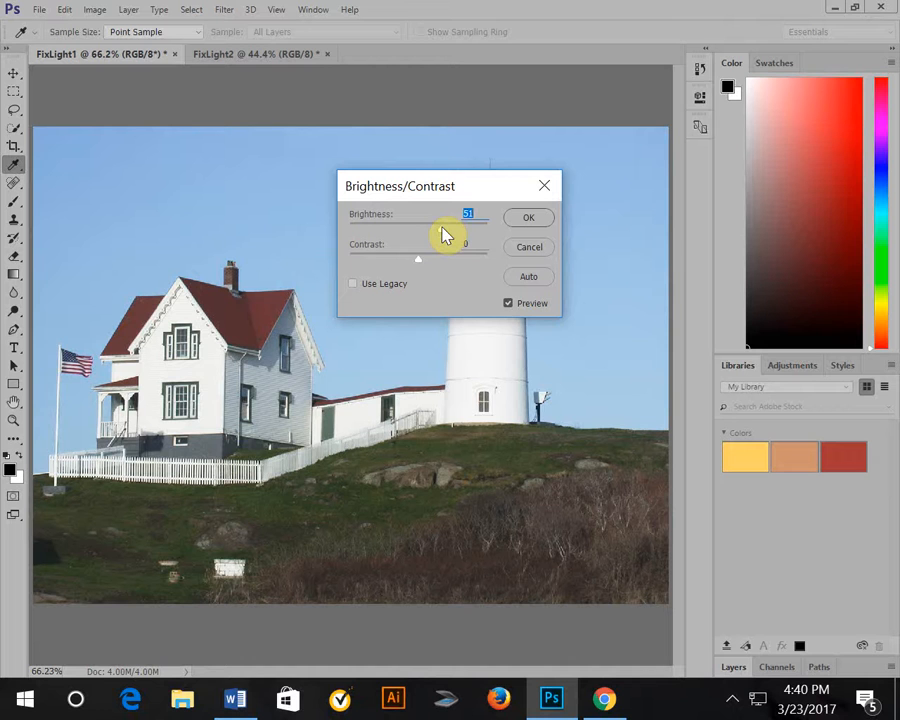
pyautogui.press('z')
pyautogui.click(530, 247)
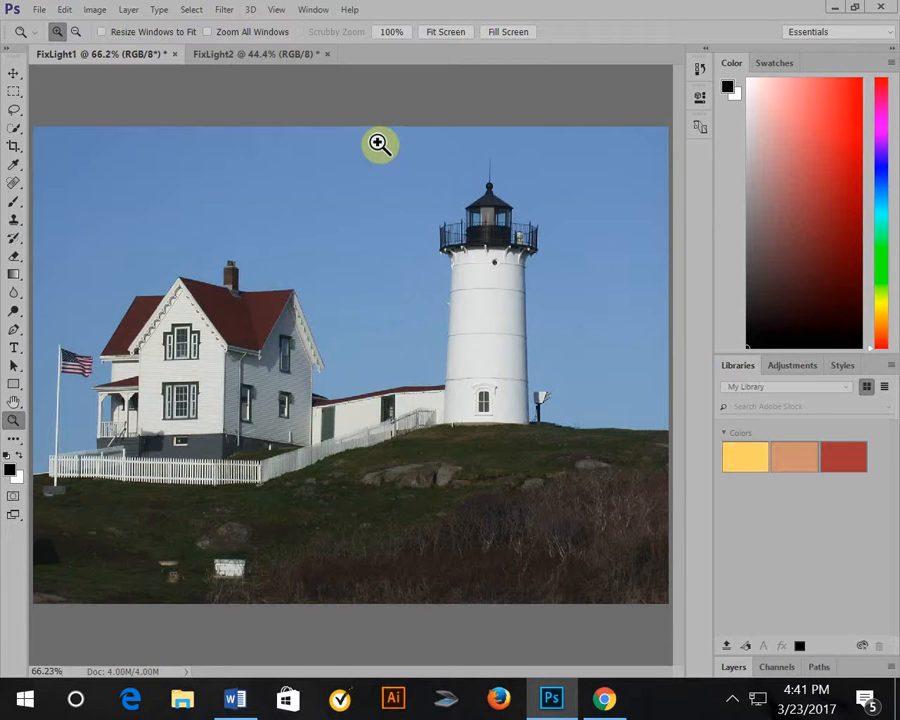
# - Undo the Brightness/Contrast adjustment on FixLight1 and open the Shadows/Highlights adjustment
pyautogui.click(66, 12)
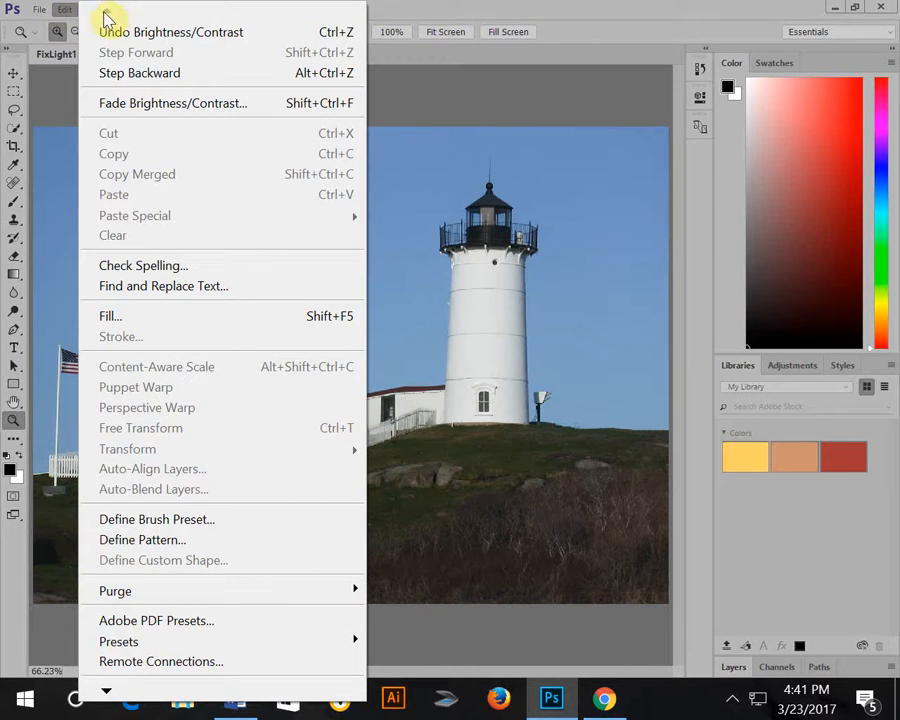
pyautogui.click(110, 32)
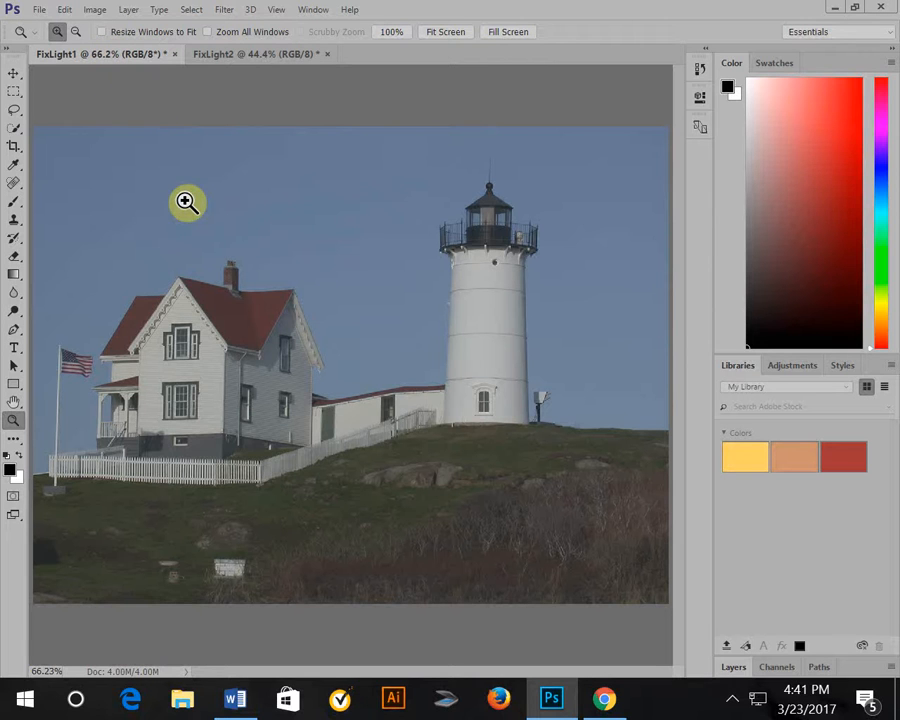
pyautogui.click(96, 14)
pyautogui.moveTo(104, 64)
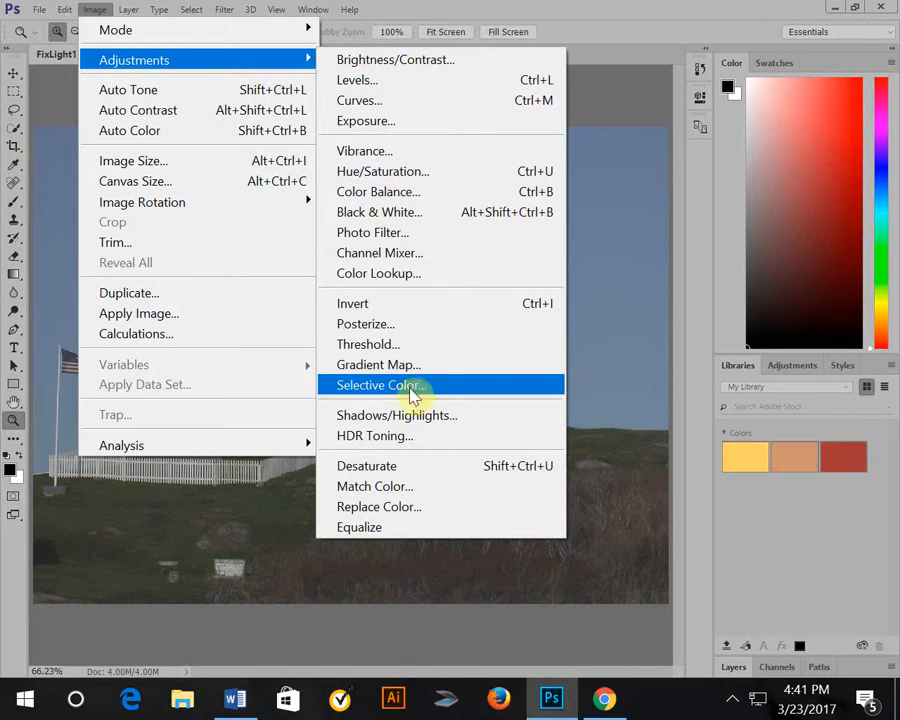
pyautogui.click(432, 420)
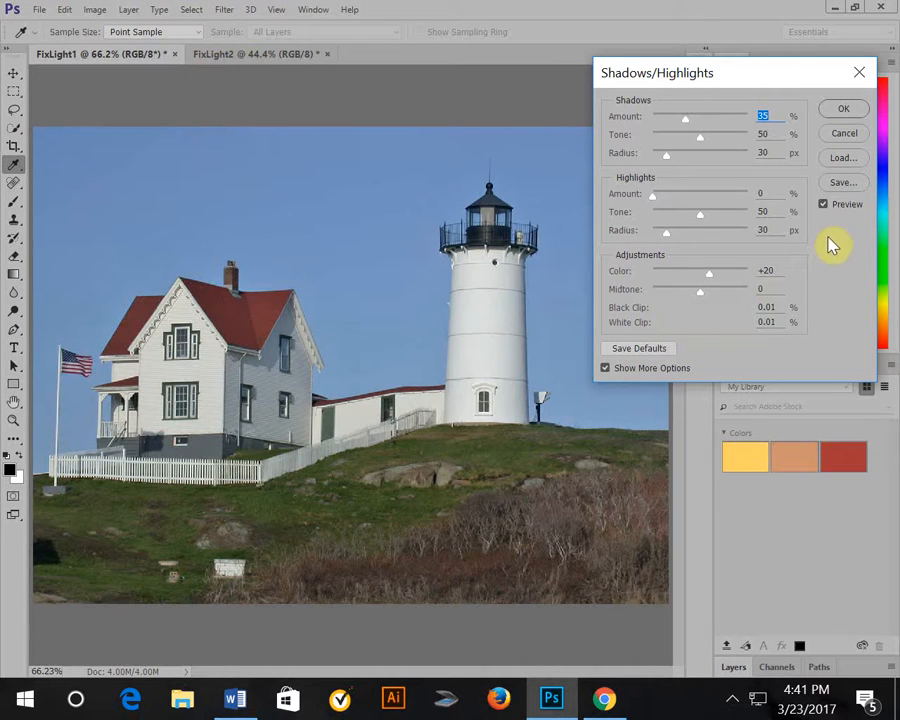
# - Compare the basic and extended sets of Shadows/Highlights options, ending with the extended options shown
pyautogui.click(605, 369)
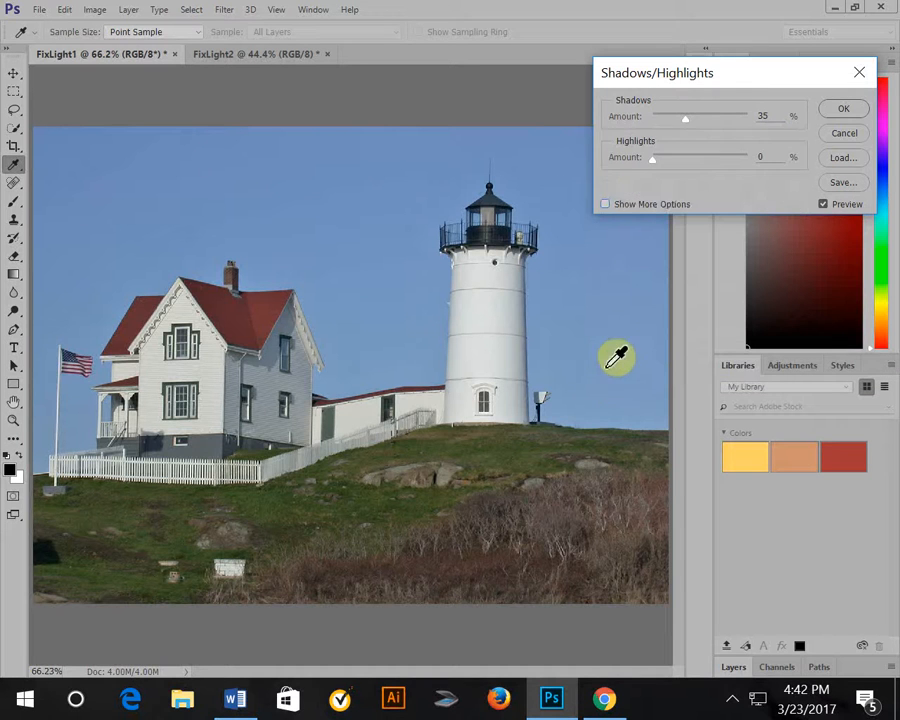
pyautogui.click(605, 205)
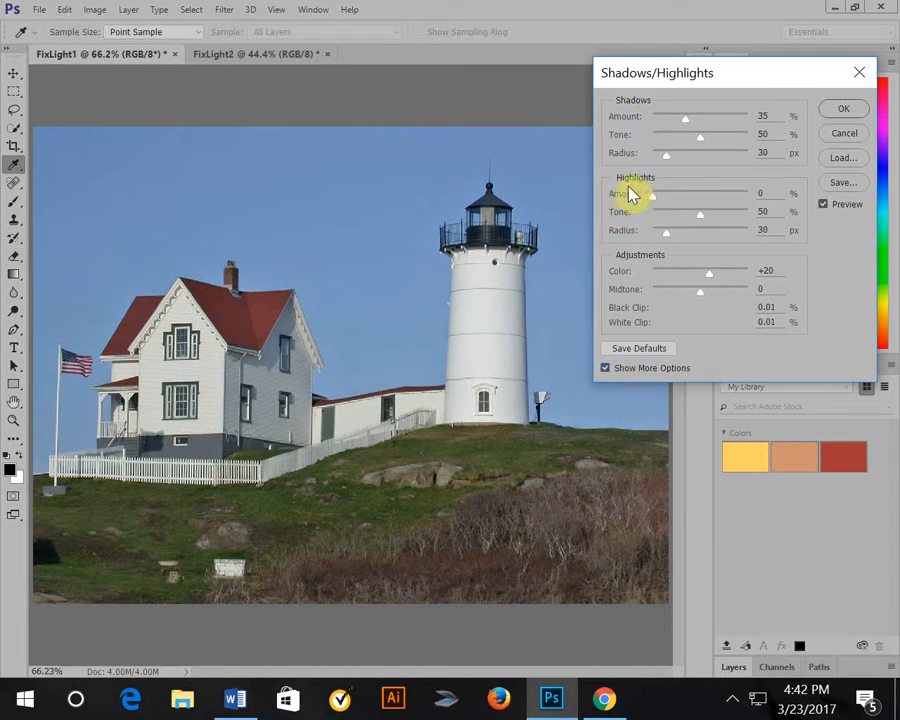
pyautogui.click(606, 369)
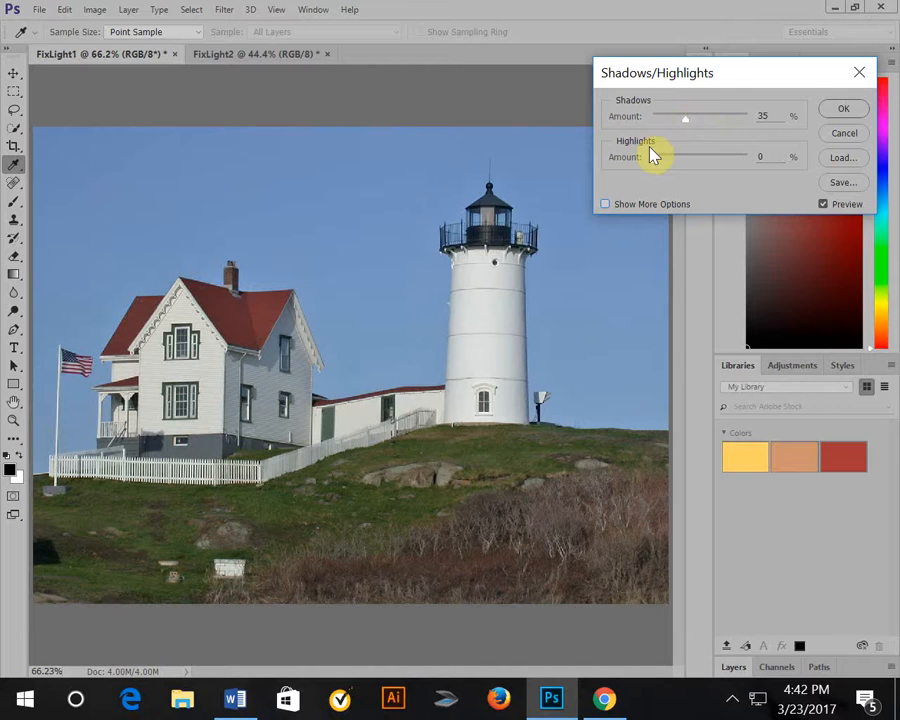
pyautogui.click(604, 204)
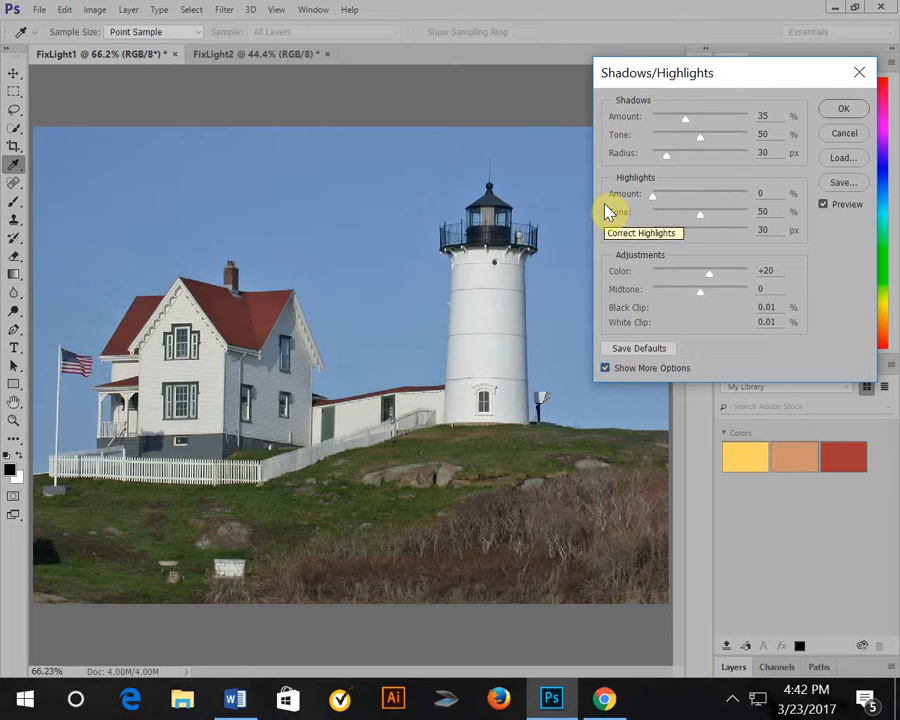
# - Toggle the Shadows/Highlights preview several times to compare FixLight1 before and after the correction
pyautogui.click(822, 204)
pyautogui.click(823, 205)
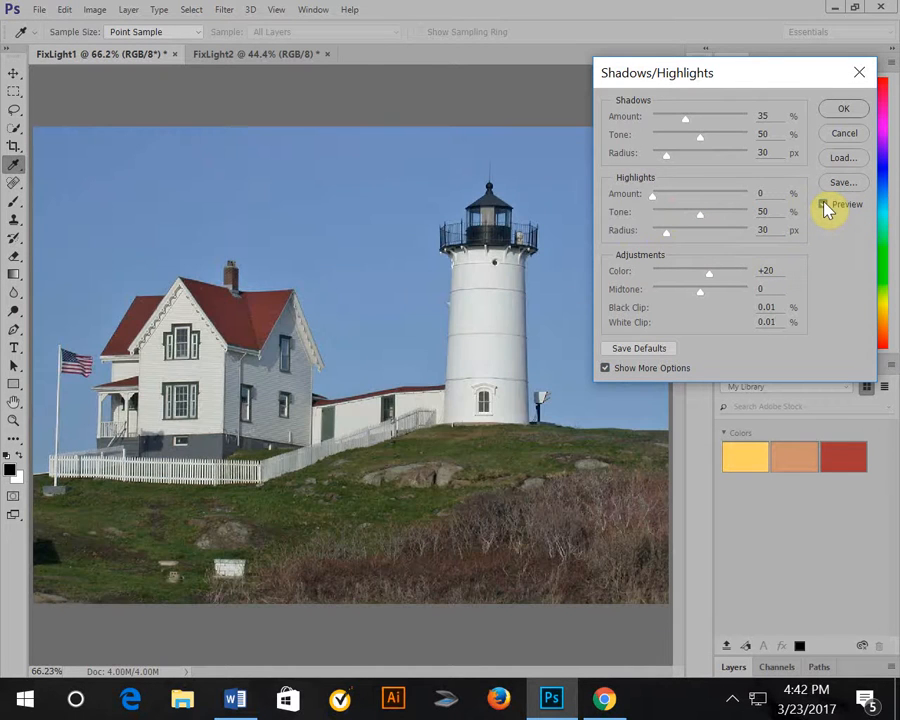
pyautogui.click(823, 205)
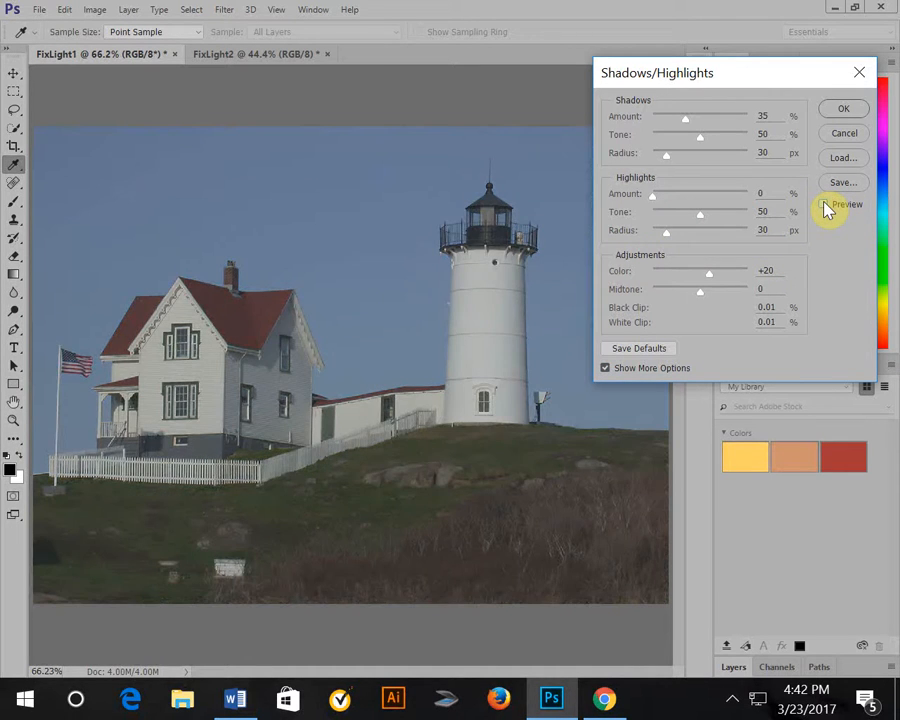
pyautogui.click(823, 205)
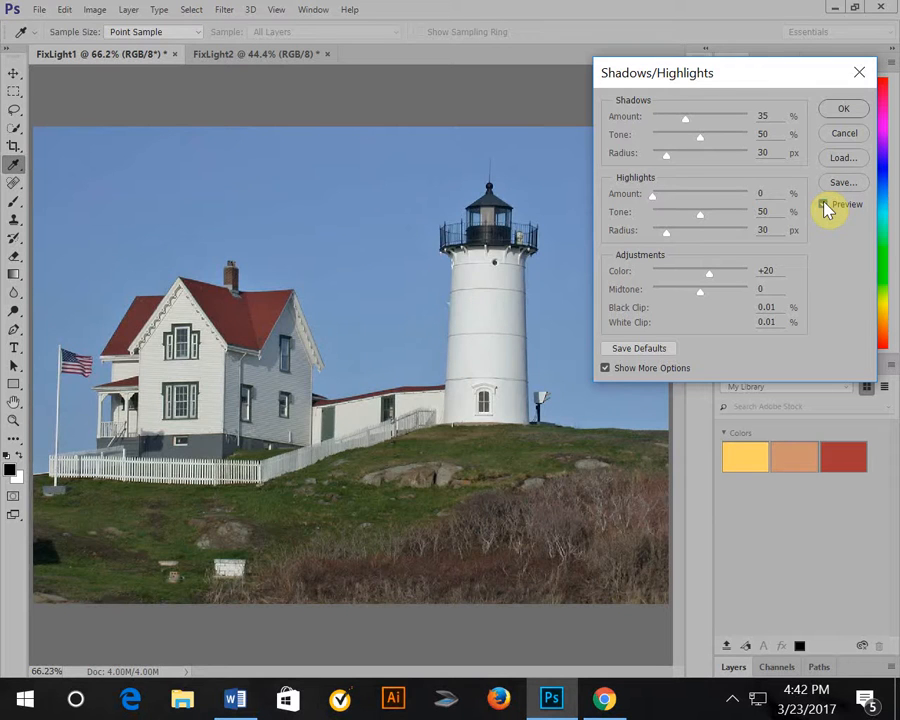
pyautogui.click(823, 205)
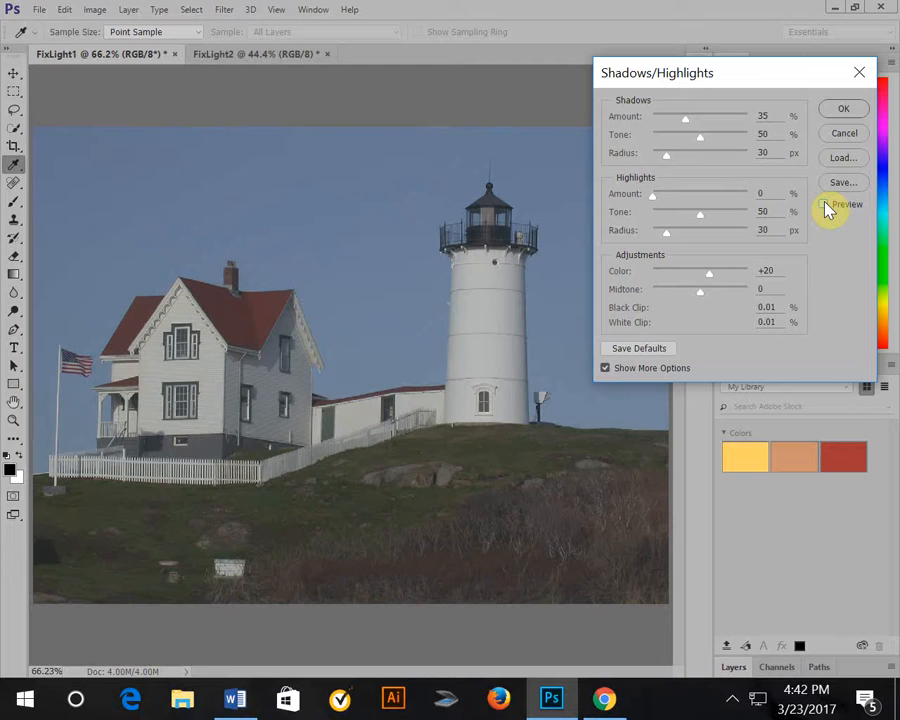
pyautogui.click(823, 205)
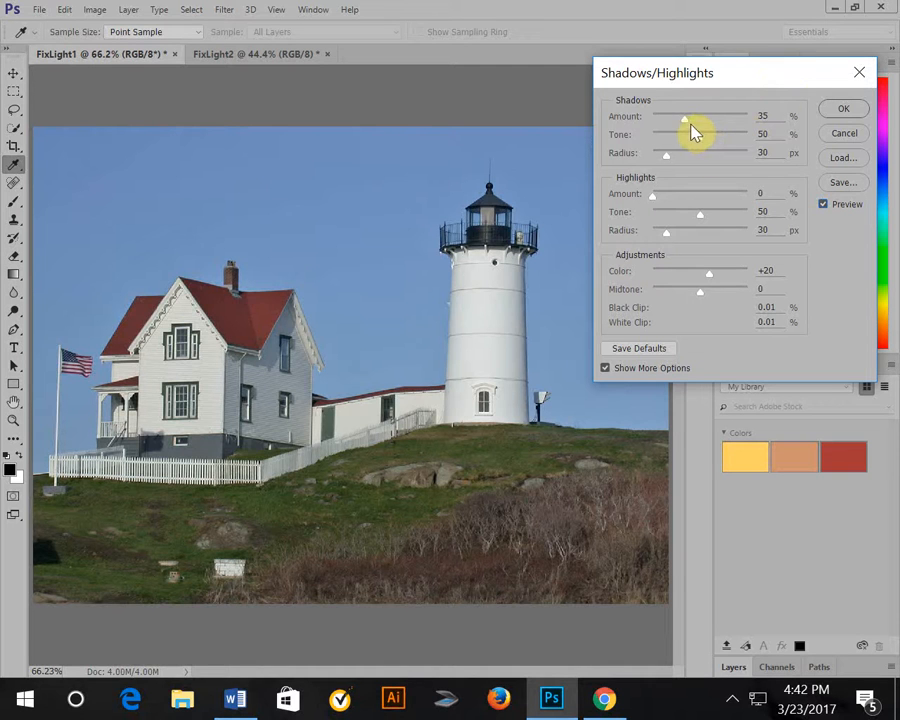
# - Try a shadows amount of 40% and a highlights amount of 15% on the FixLight1 image
pyautogui.moveTo(686, 118); pyautogui.dragTo(693, 120)
pyautogui.press('Down')
pyautogui.press('Down')
pyautogui.moveTo(693, 126); pyautogui.dragTo(667, 126)
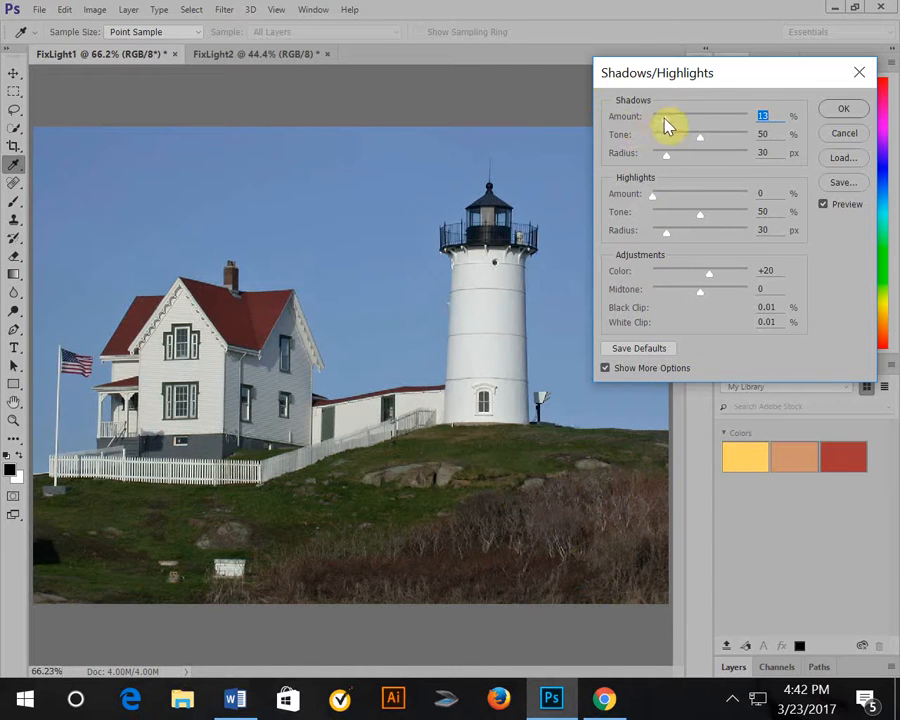
pyautogui.moveTo(668, 125); pyautogui.dragTo(694, 126)
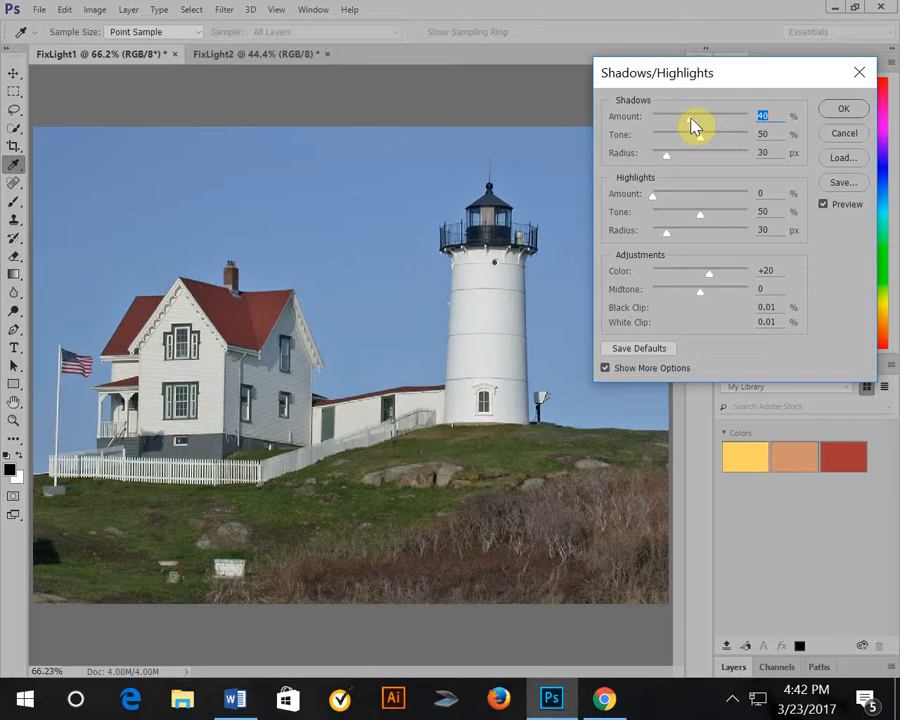
pyautogui.click(656, 198)
pyautogui.moveTo(661, 198)
pyautogui.mouseDown()
pyautogui.moveTo(677, 203)
pyautogui.moveTo(659, 202)
pyautogui.moveTo(666, 197)
pyautogui.mouseUp()
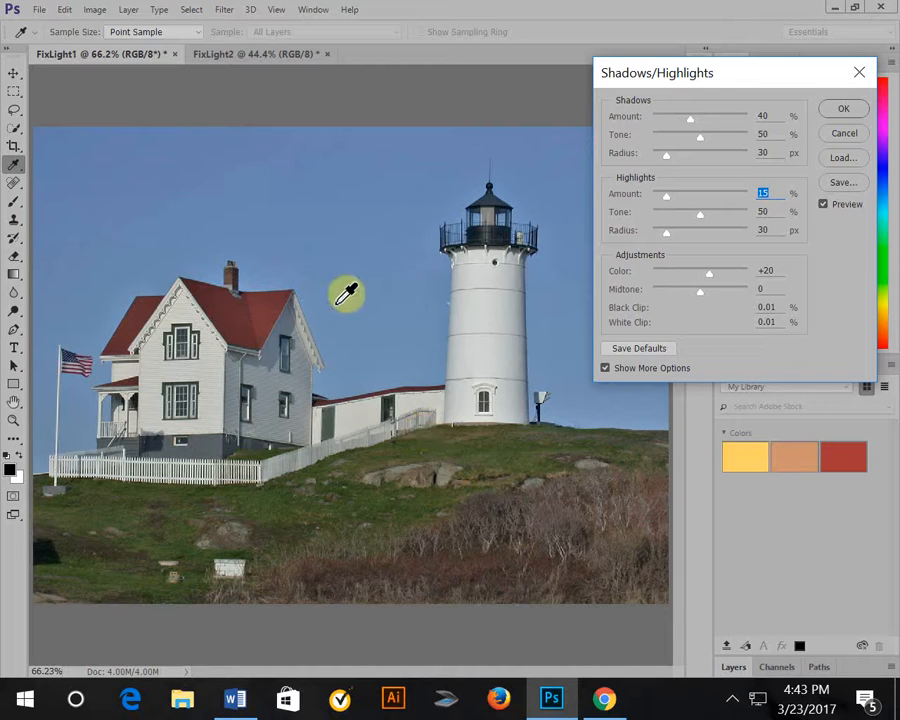
# - Discard the Shadows/Highlights adjustment and redo the Brightness/Contrast correction on FixLight1
pyautogui.click(863, 68)
pyautogui.press('z')
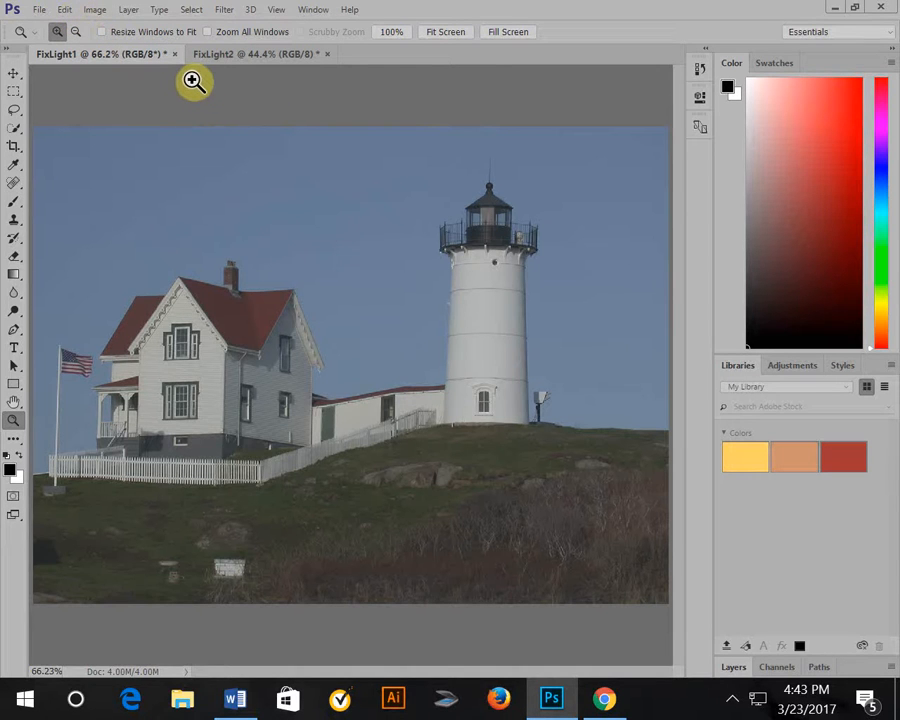
pyautogui.hotkey('ctrl', 'z')
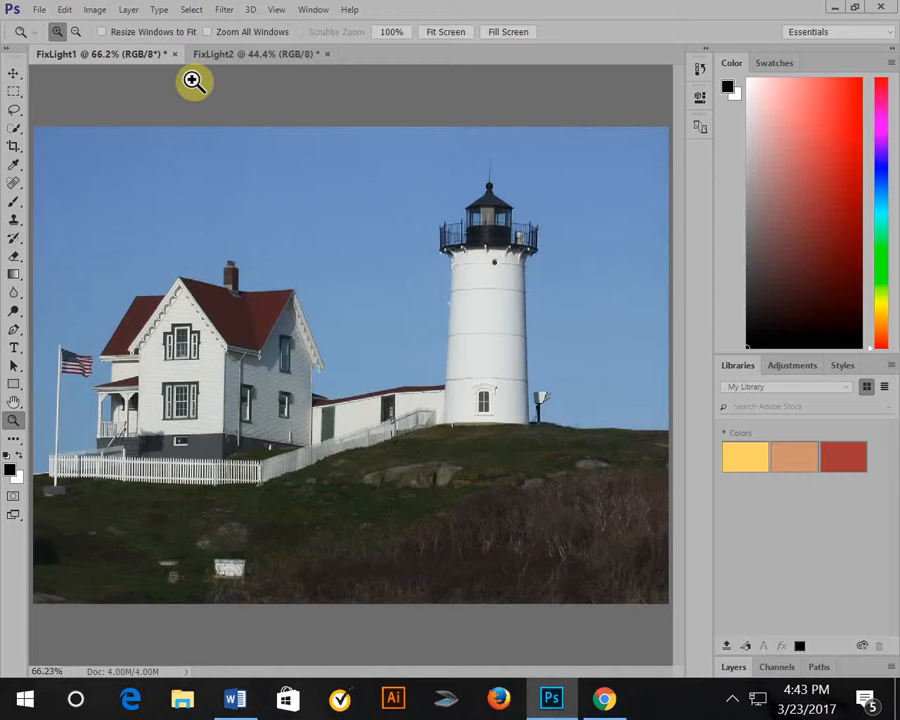
# - Switch to the FixLight2 image and apply the Auto Color correction to it
pyautogui.click(266, 54)
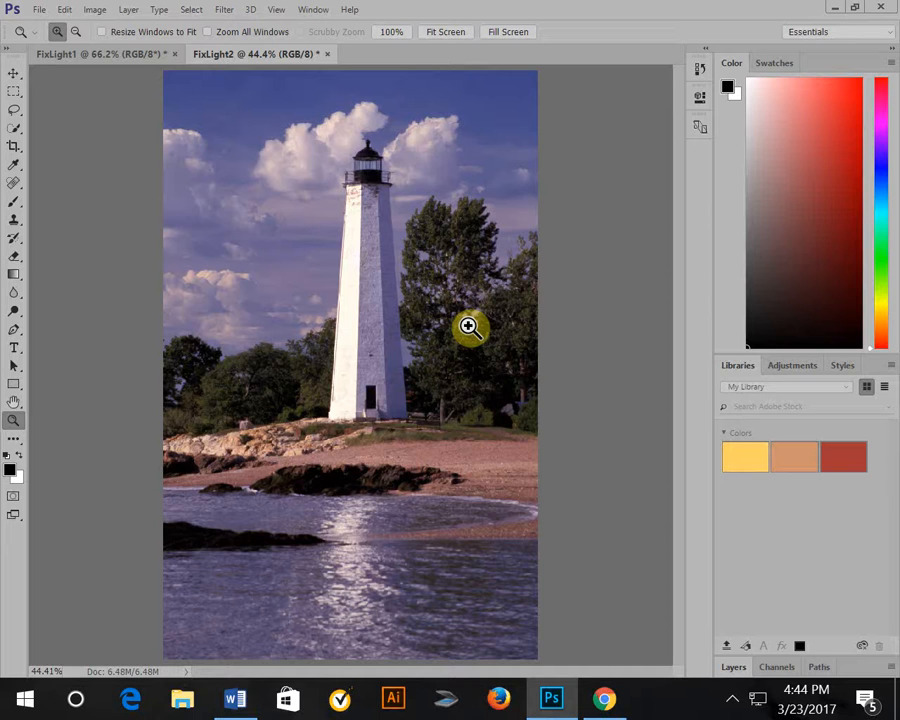
pyautogui.click(98, 10)
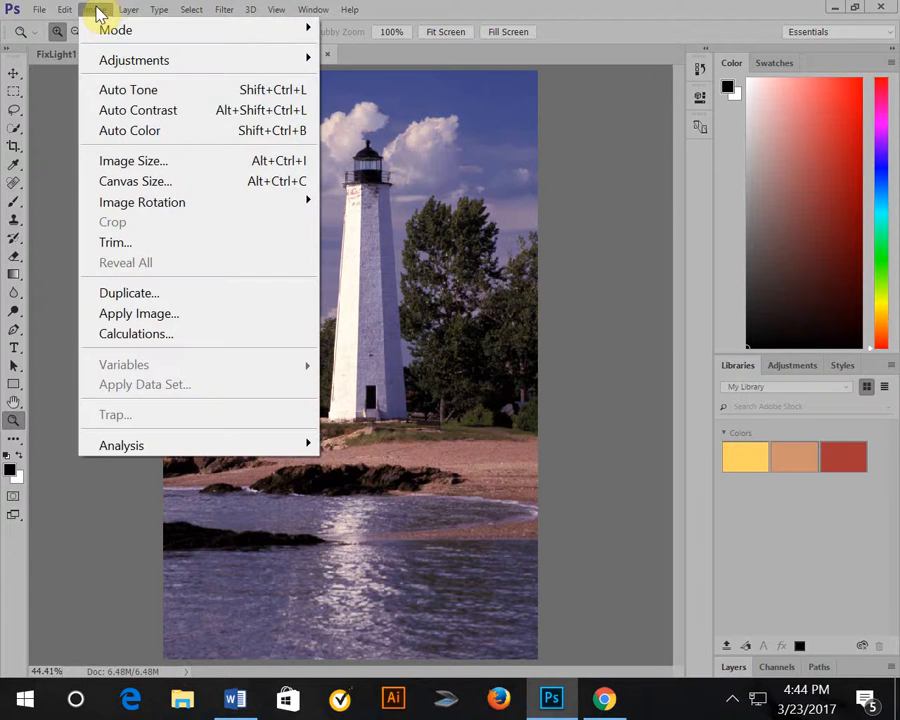
pyautogui.click(202, 134)
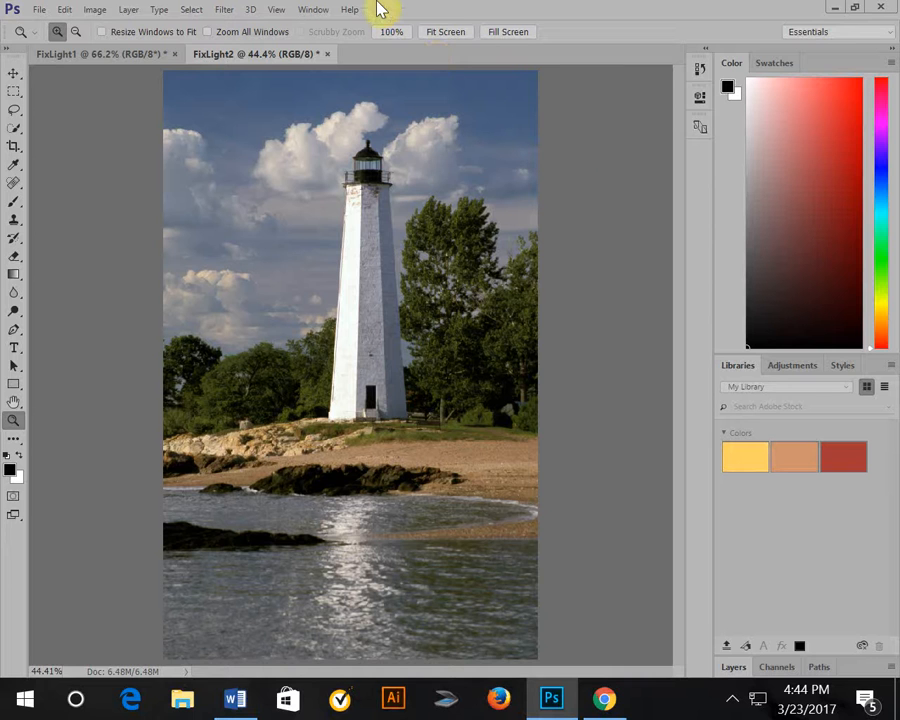
# - Apply a Color Balance adjustment to FixLight2 that shifts the midtones slightly toward yellow, with luminosity preserved
pyautogui.click(96, 10)
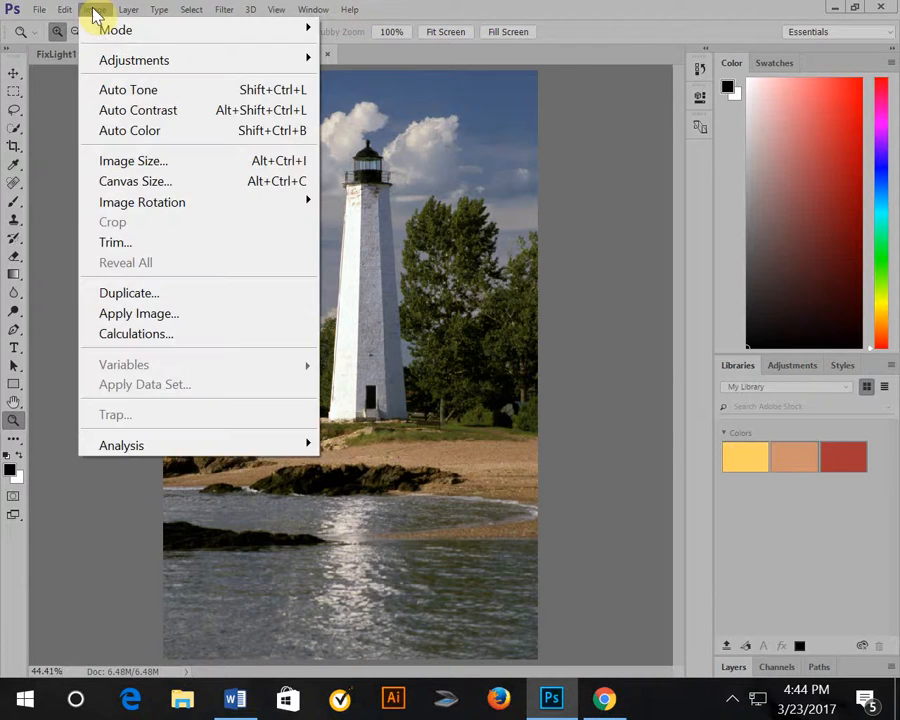
pyautogui.moveTo(110, 68)
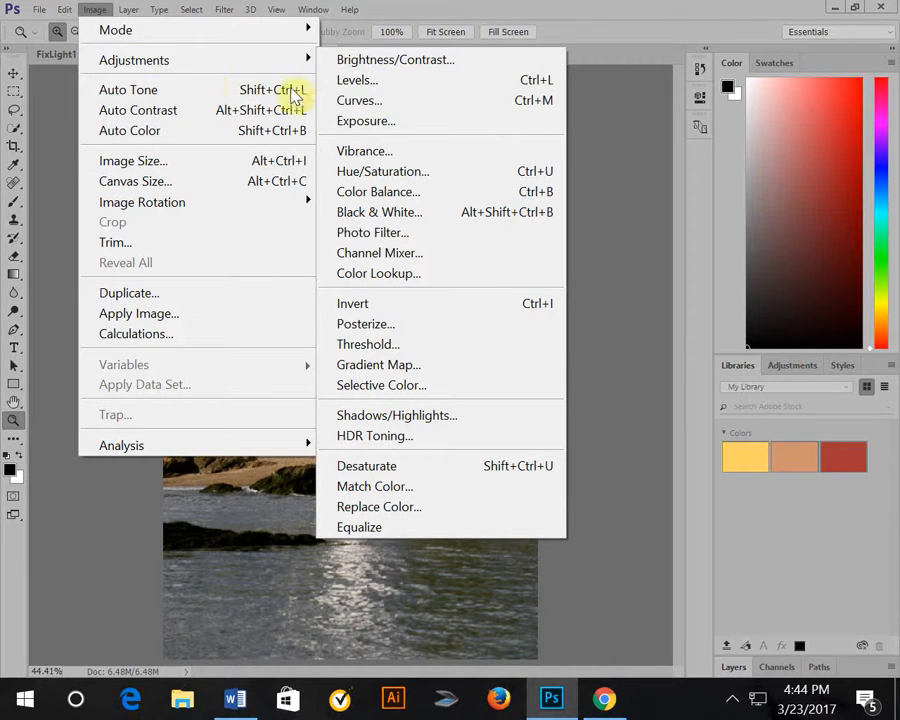
pyautogui.click(398, 196)
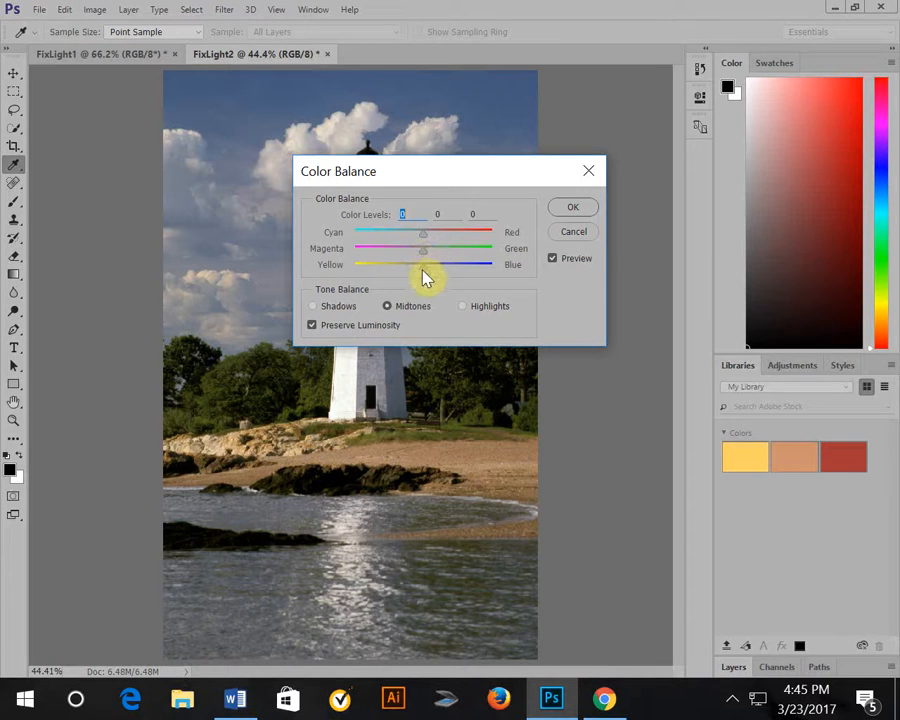
pyautogui.moveTo(425, 270)
pyautogui.mouseDown()
pyautogui.moveTo(367, 270)
pyautogui.moveTo(418, 266)
pyautogui.moveTo(419, 275)
pyautogui.mouseUp()
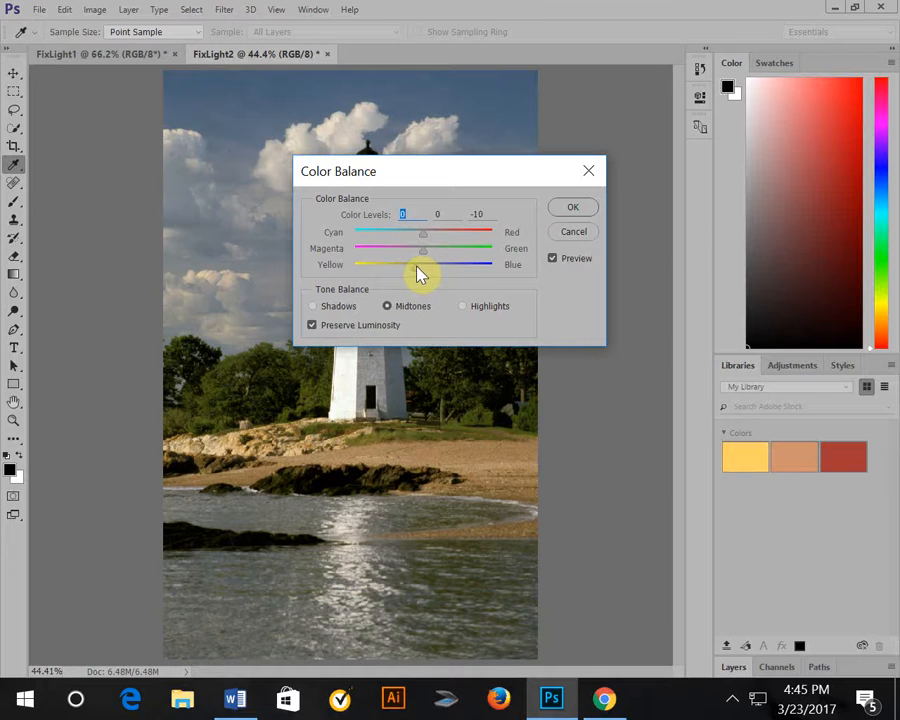
pyautogui.press('Tab')
pyautogui.press('Tab')
pyautogui.moveTo(416, 267); pyautogui.dragTo(420, 268)
pyautogui.click(573, 207)
pyautogui.press('z')
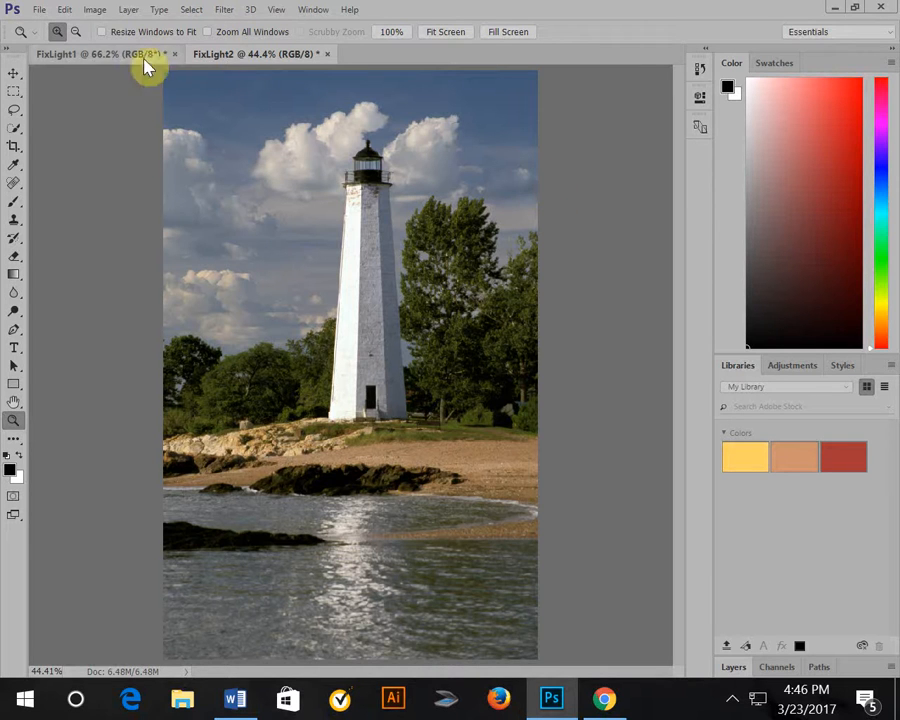
# - Save the FixLight1 image as a TIFF file in the Chapter 3 Data Files folder with image compression set to None
pyautogui.click(97, 56)
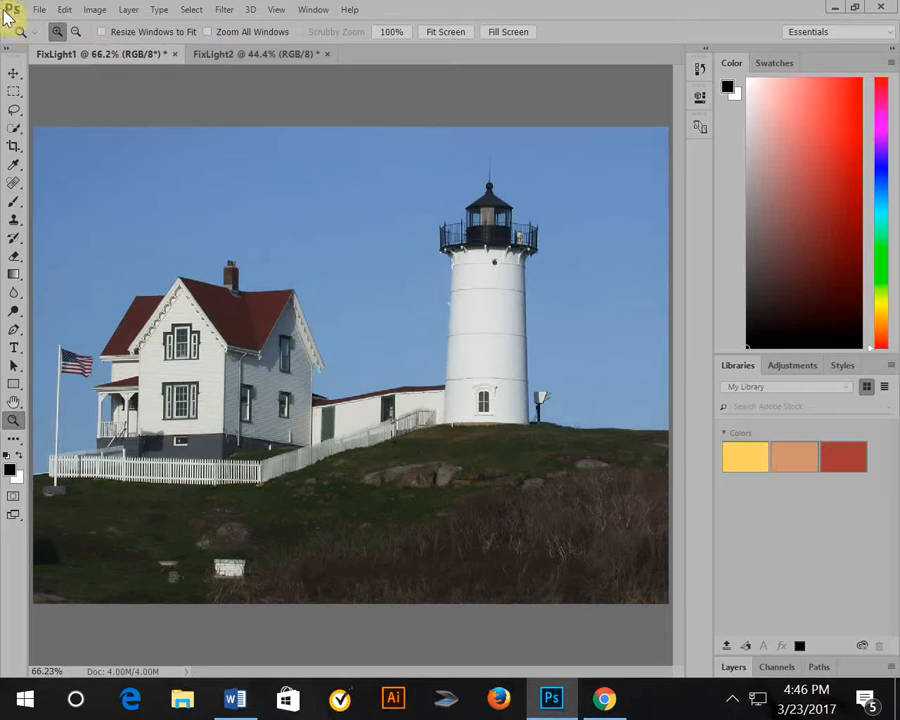
pyautogui.click(39, 11)
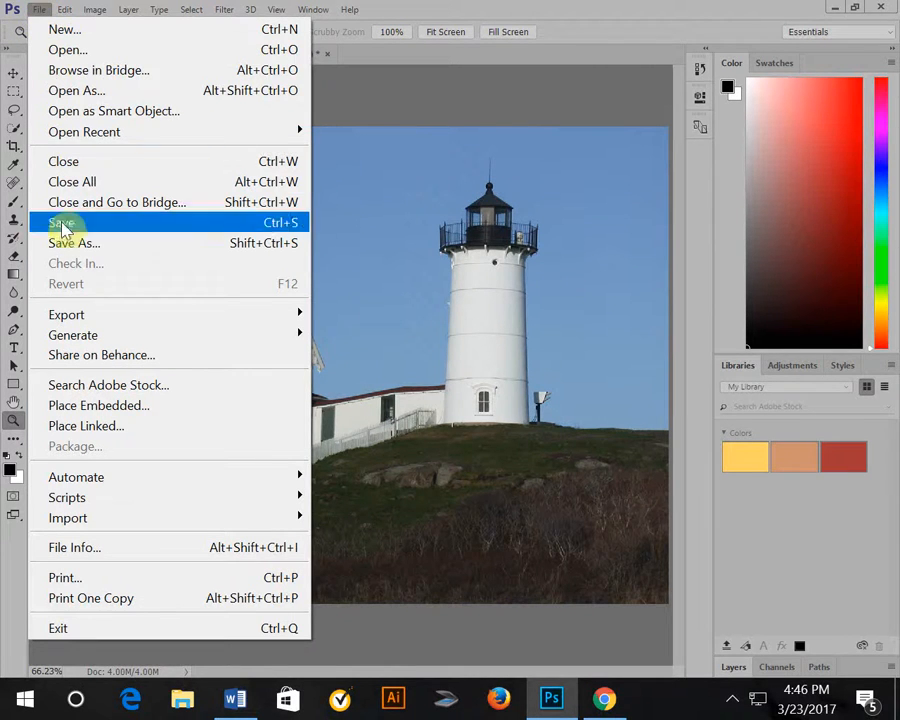
pyautogui.click(96, 250)
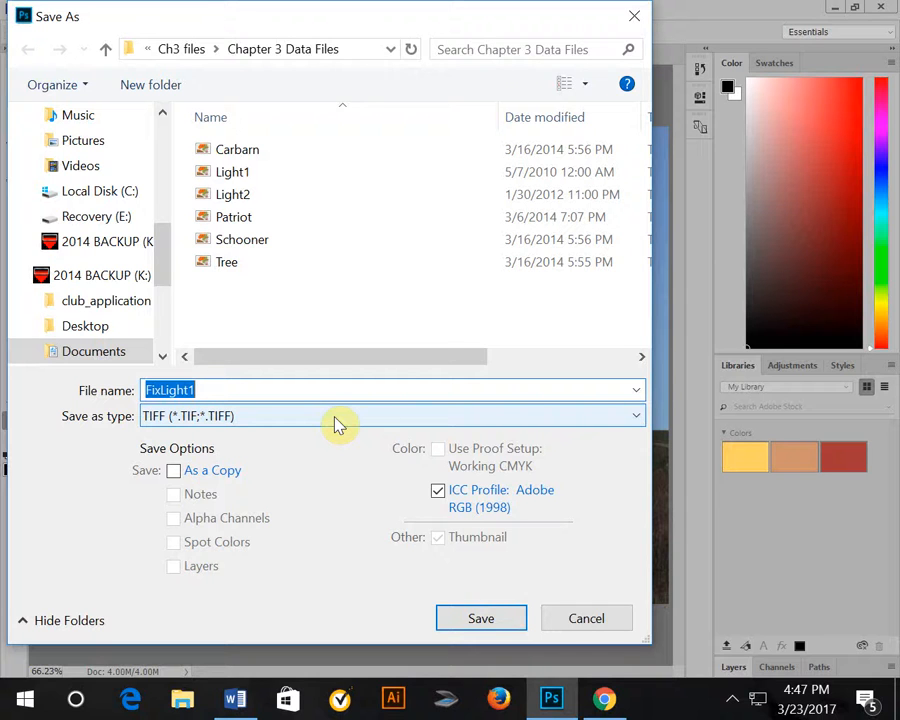
pyautogui.click(481, 619)
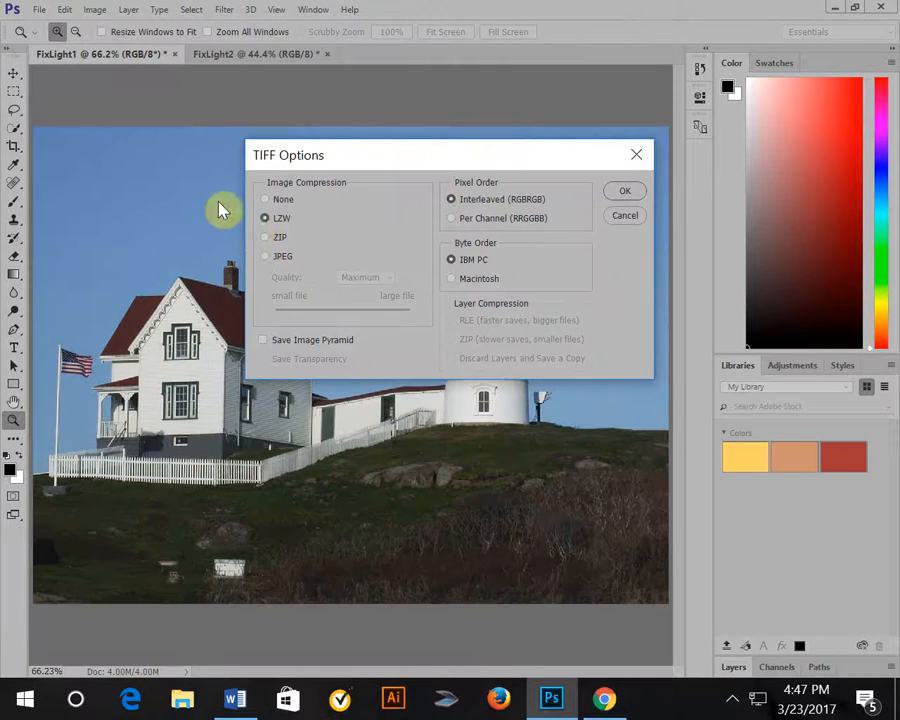
pyautogui.click(266, 200)
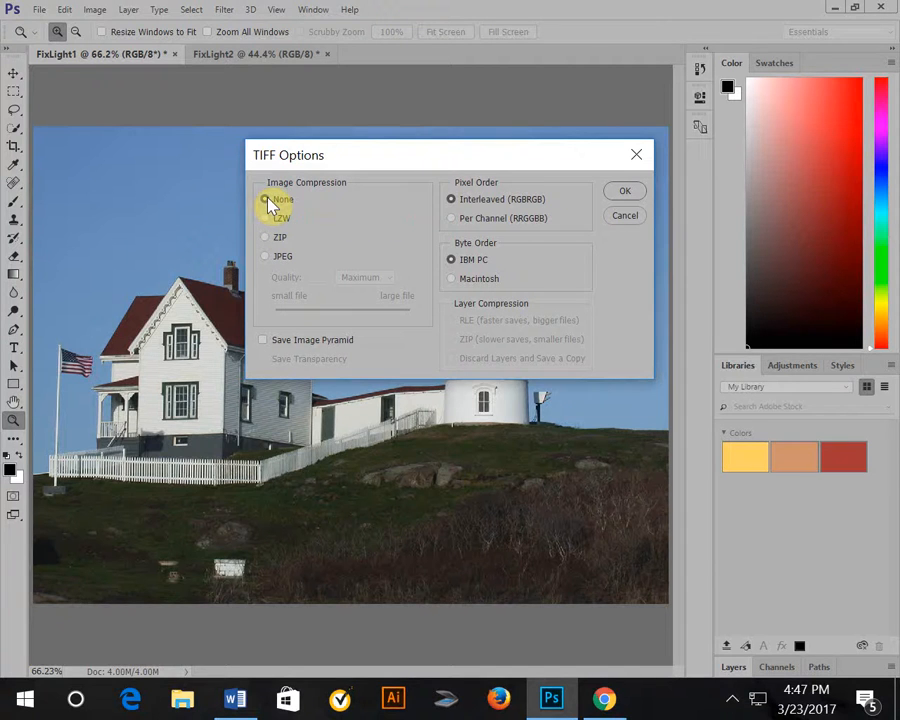
pyautogui.click(626, 192)
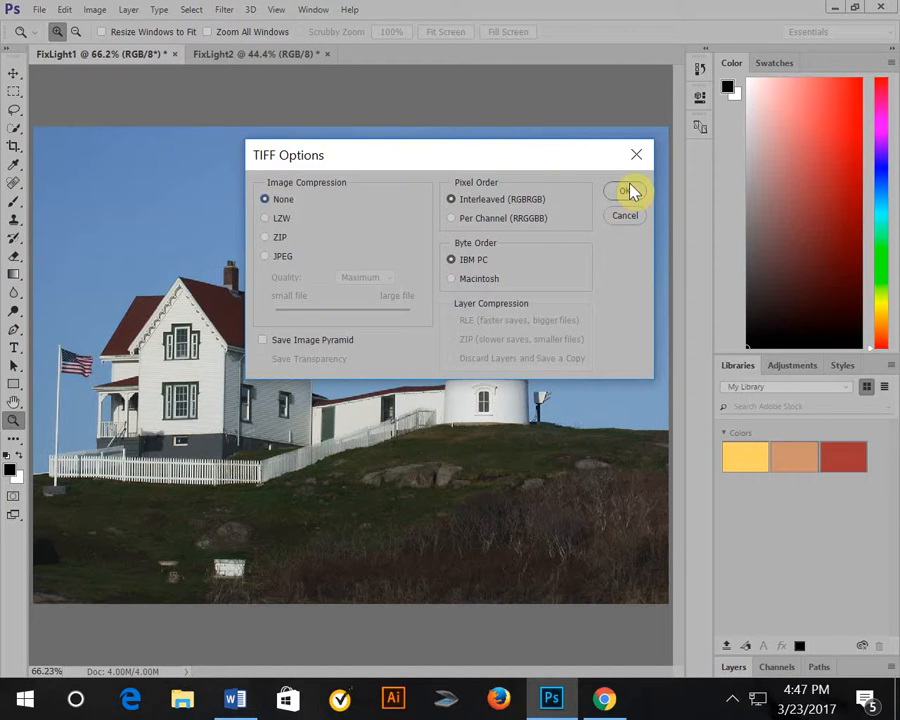
pyautogui.click(626, 192)
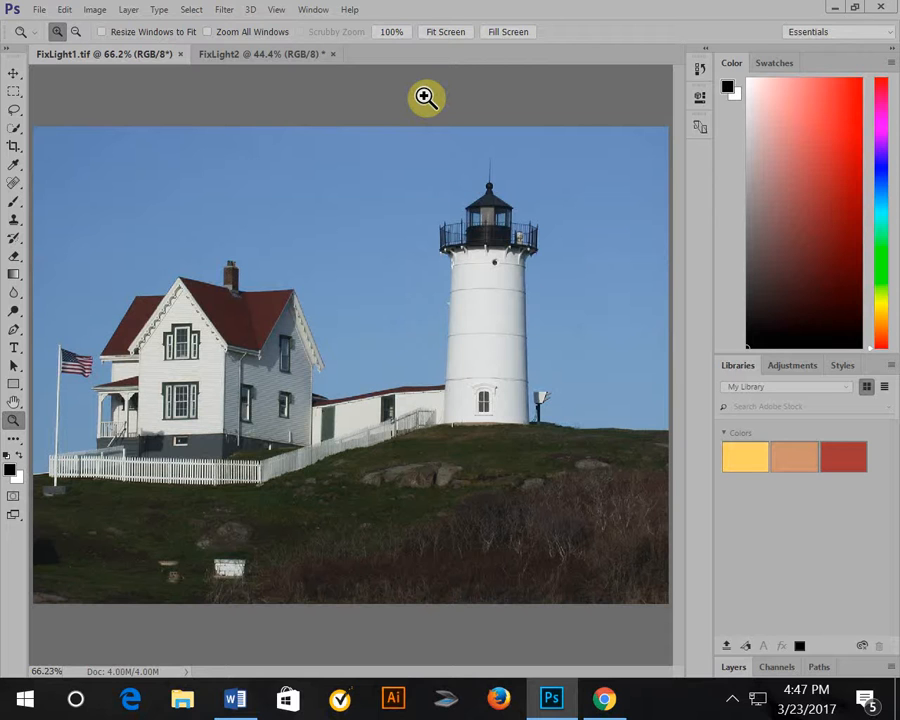
# - Save the FixLight2 image as an uncompressed TIFF file in the Chapter 3 Data Files folder
pyautogui.click(266, 54)
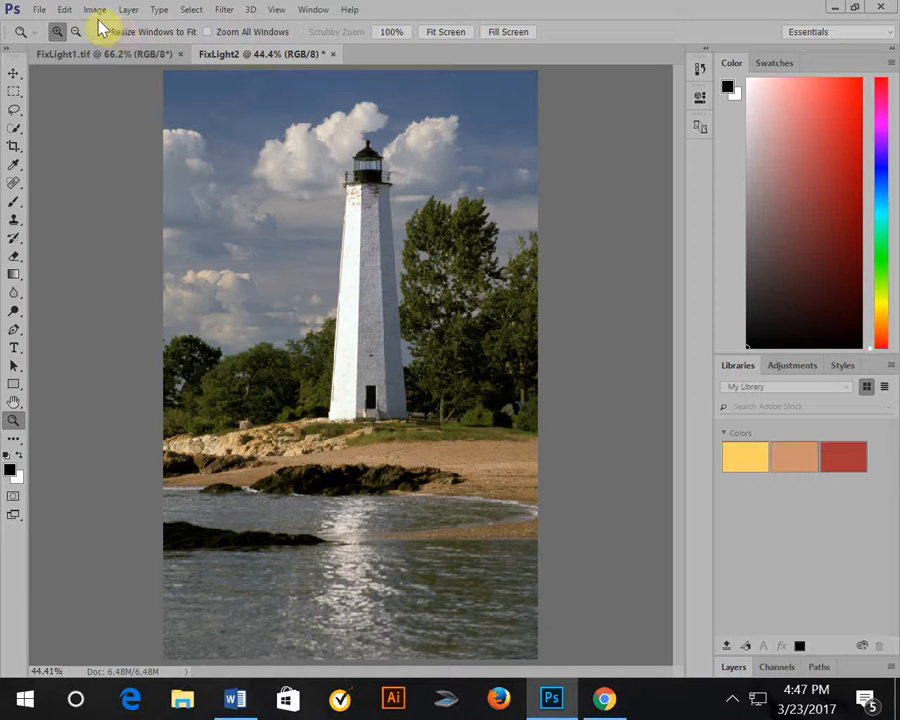
pyautogui.click(38, 10)
pyautogui.click(90, 246)
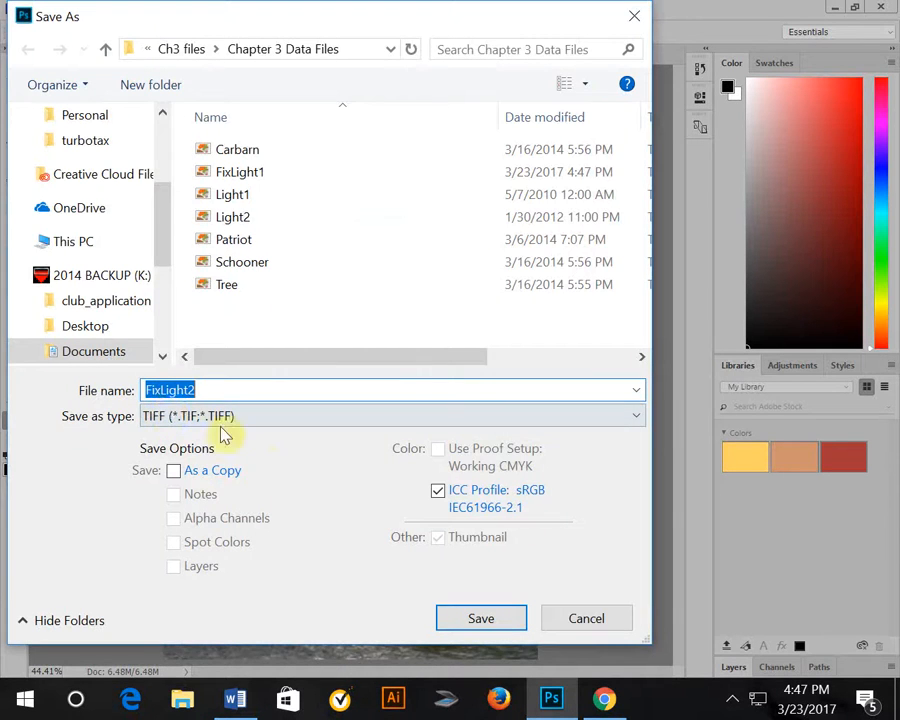
pyautogui.click(490, 619)
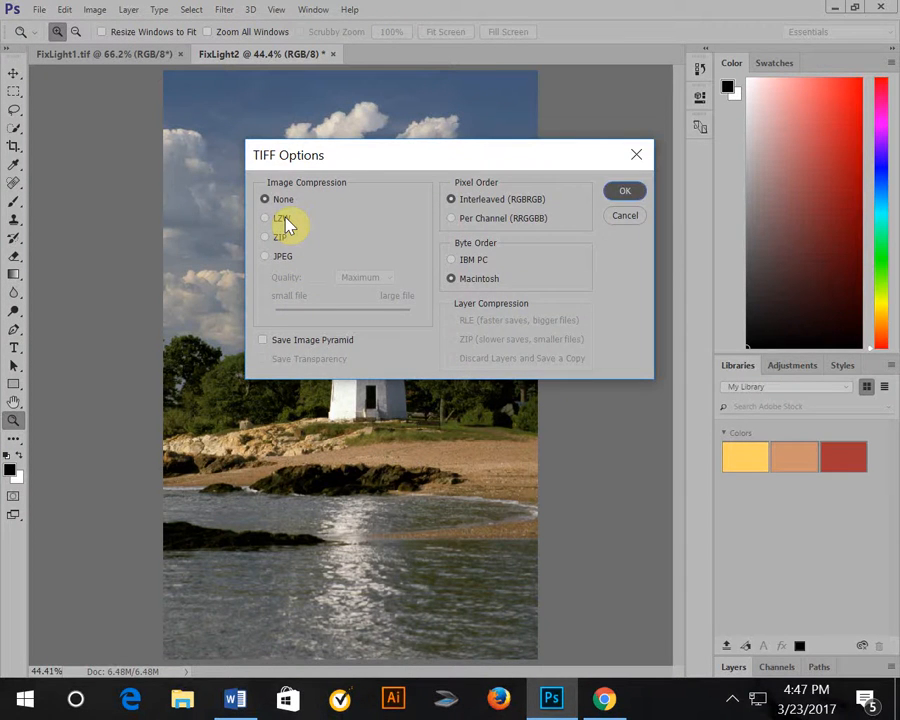
pyautogui.click(622, 189)
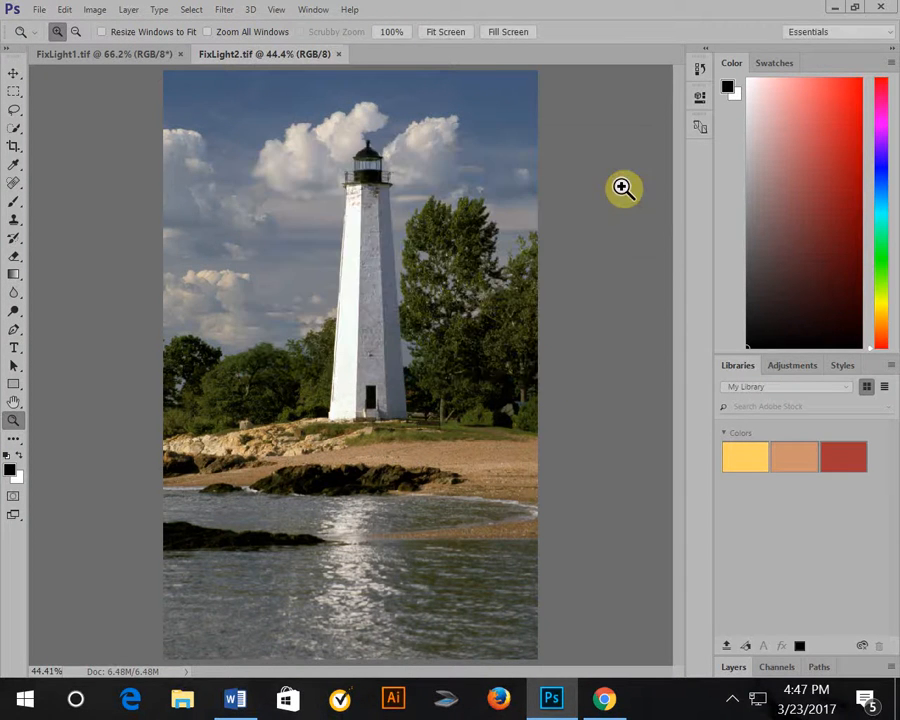
# - Save a second version of FixLight1 in Photoshop (PSD) format in the Chapter 3 Data Files folder
pyautogui.click(87, 55)
pyautogui.click(39, 10)
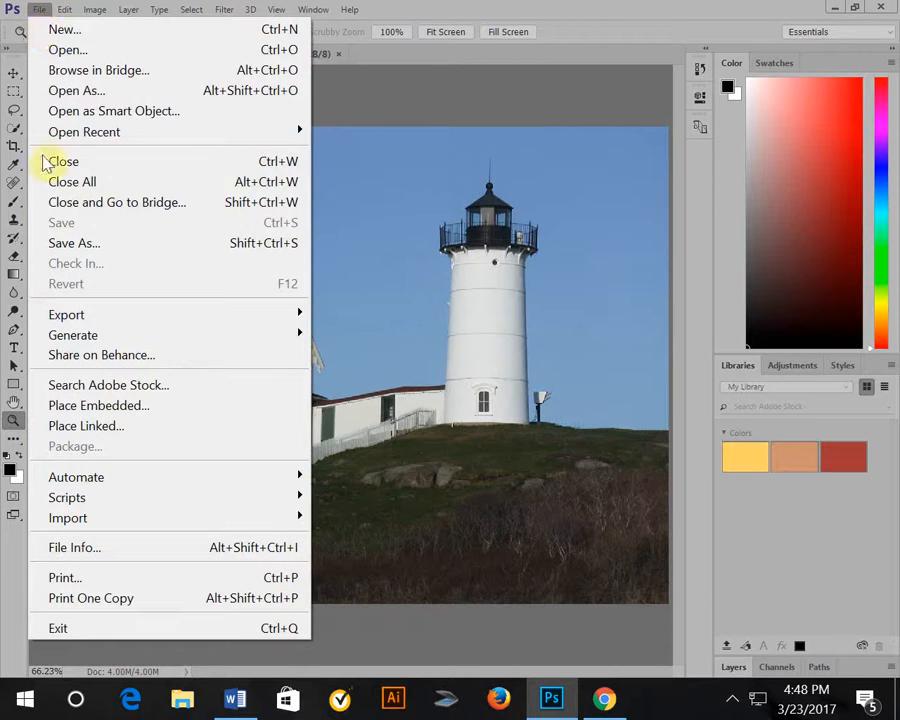
pyautogui.click(58, 243)
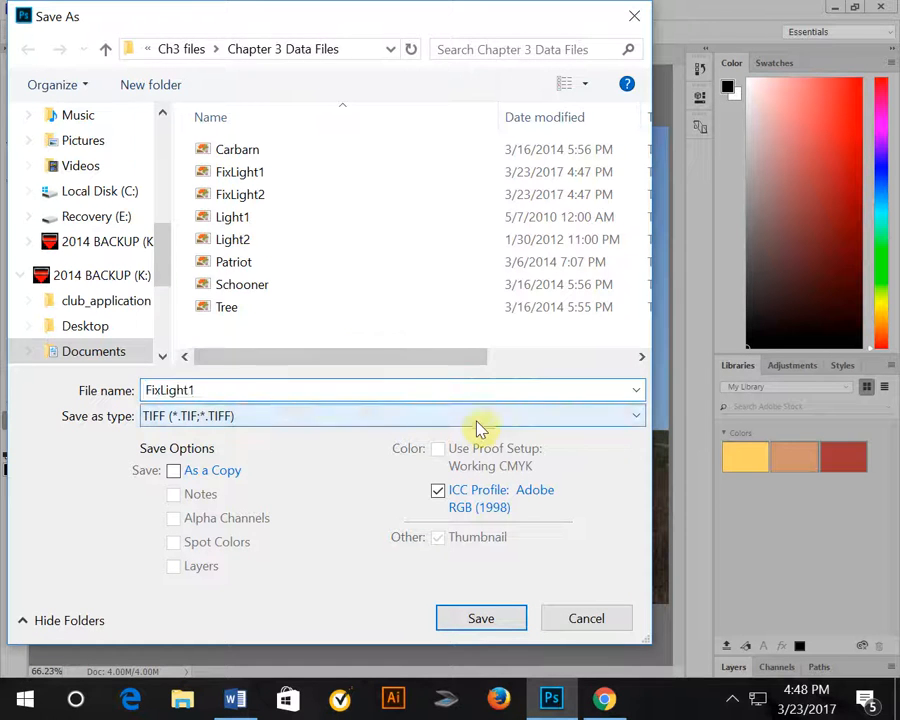
pyautogui.click(476, 414)
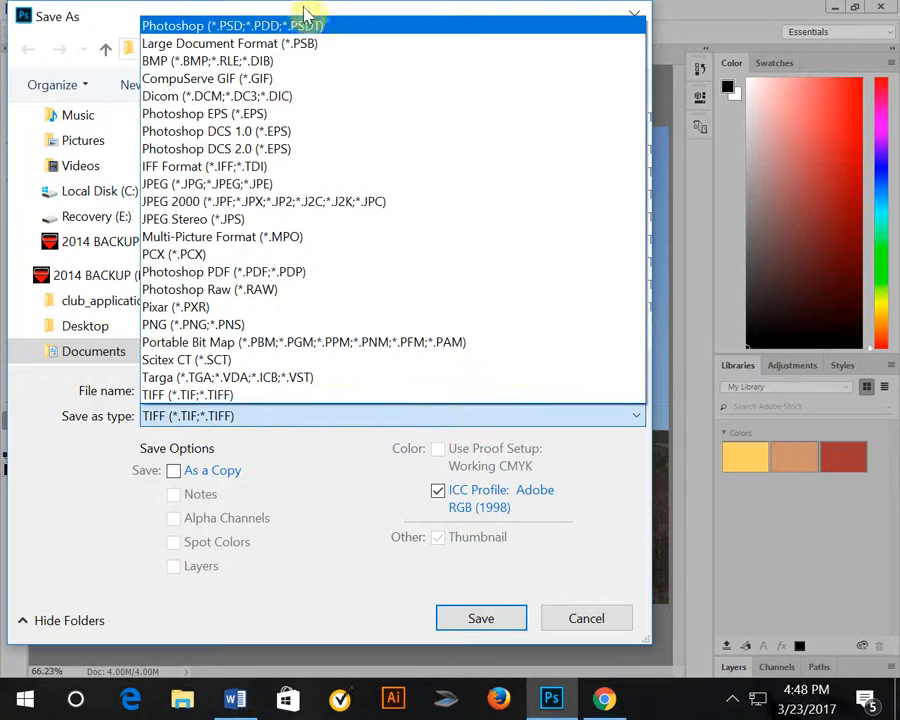
pyautogui.click(301, 26)
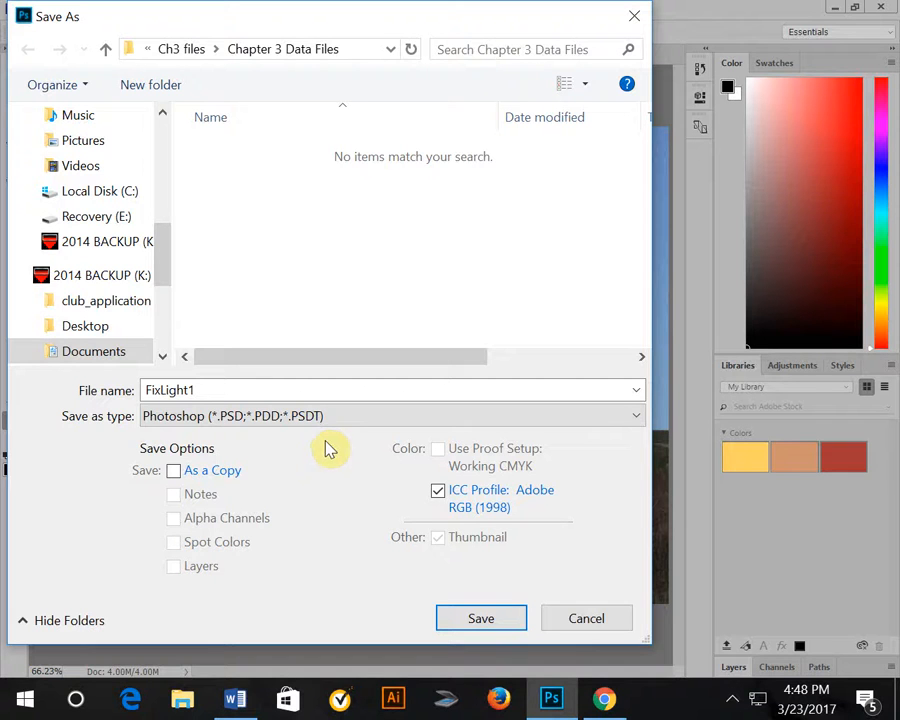
pyautogui.click(481, 619)
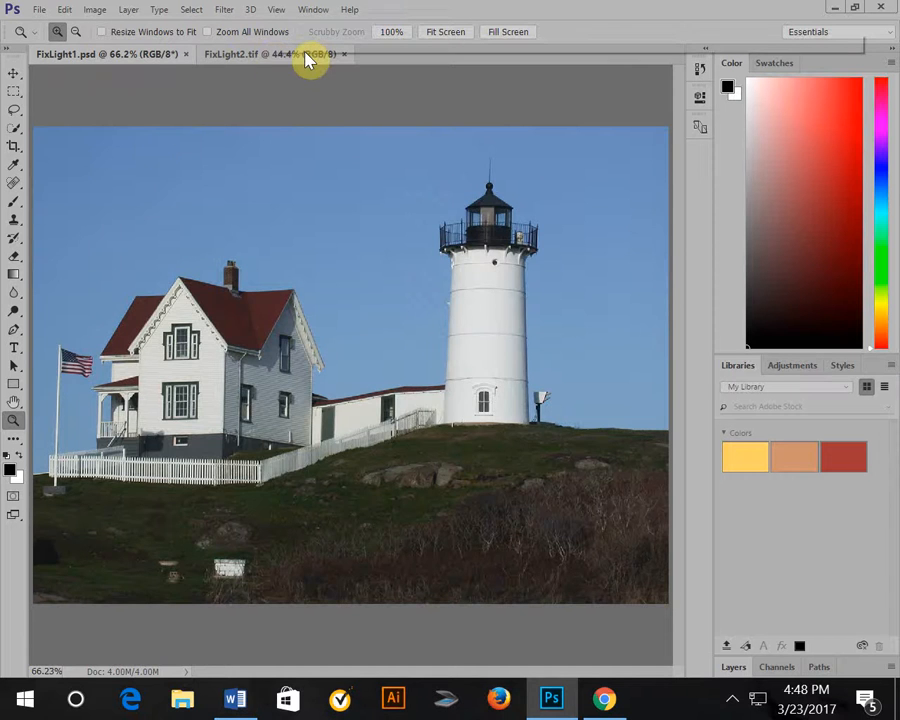
# - Save a second version of FixLight2 in Photoshop (PSD) format in the same folder
pyautogui.click(307, 60)
pyautogui.click(40, 10)
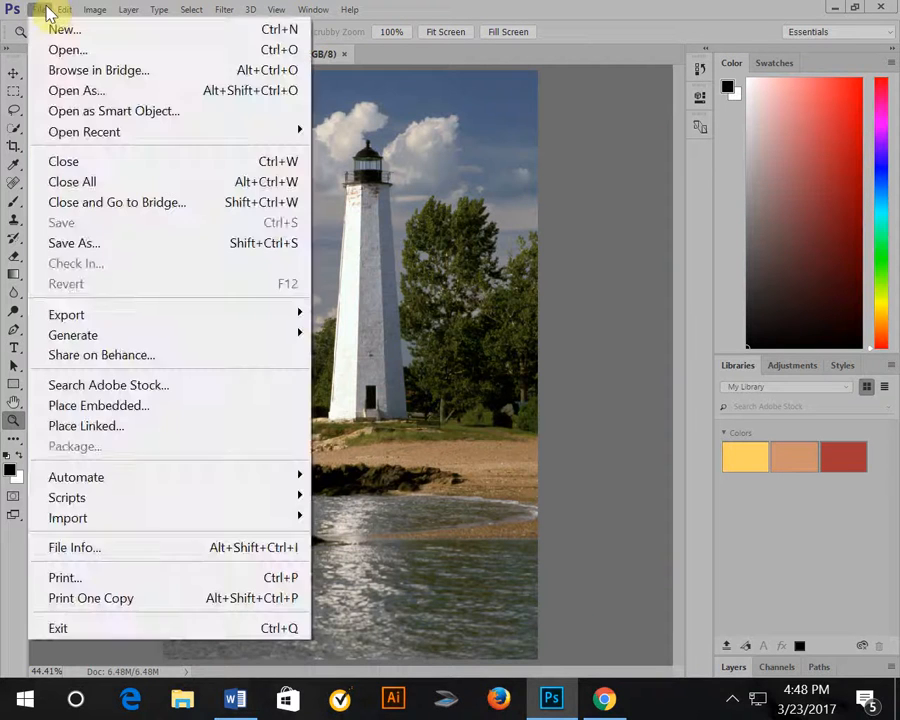
pyautogui.click(60, 246)
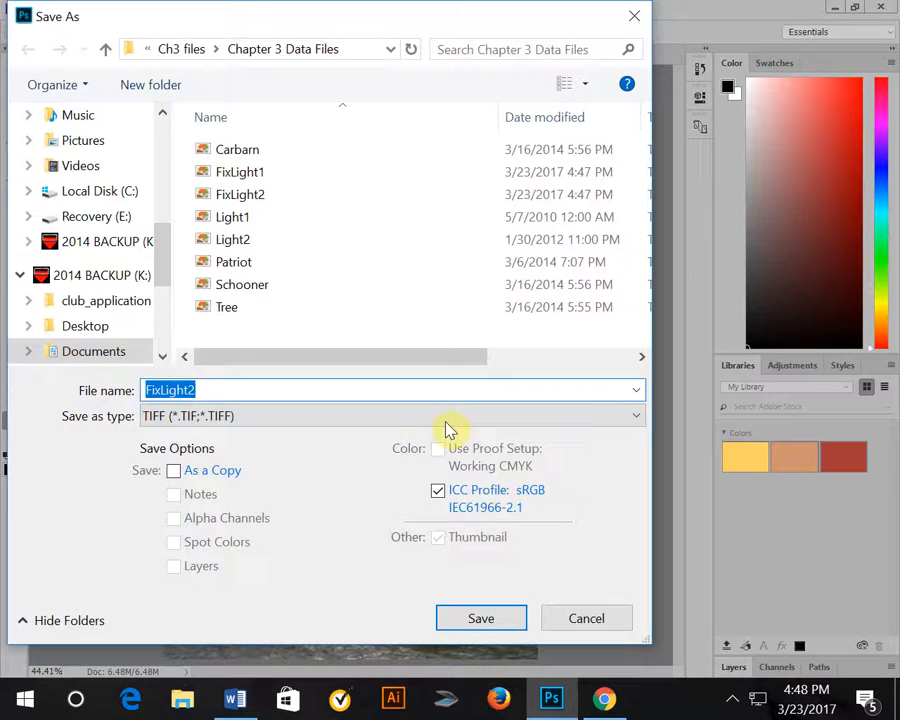
pyautogui.click(455, 418)
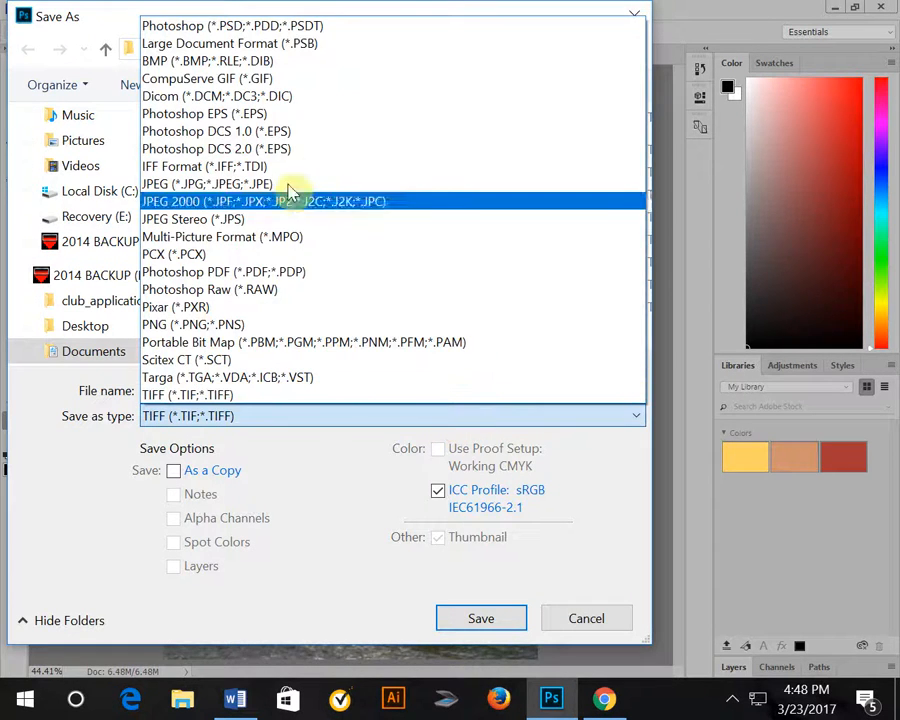
pyautogui.click(292, 25)
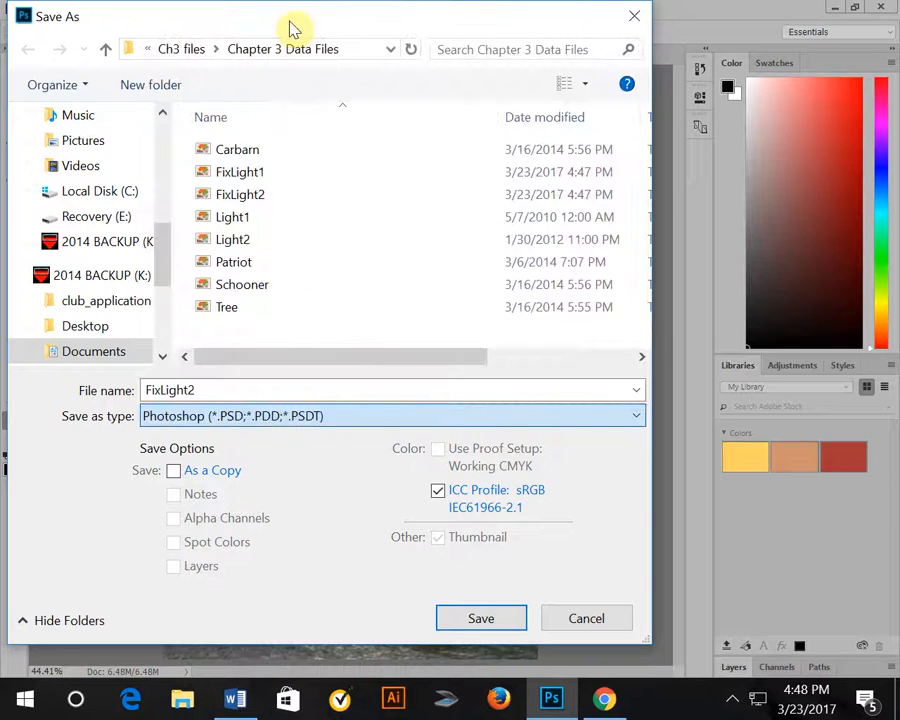
pyautogui.click(483, 620)
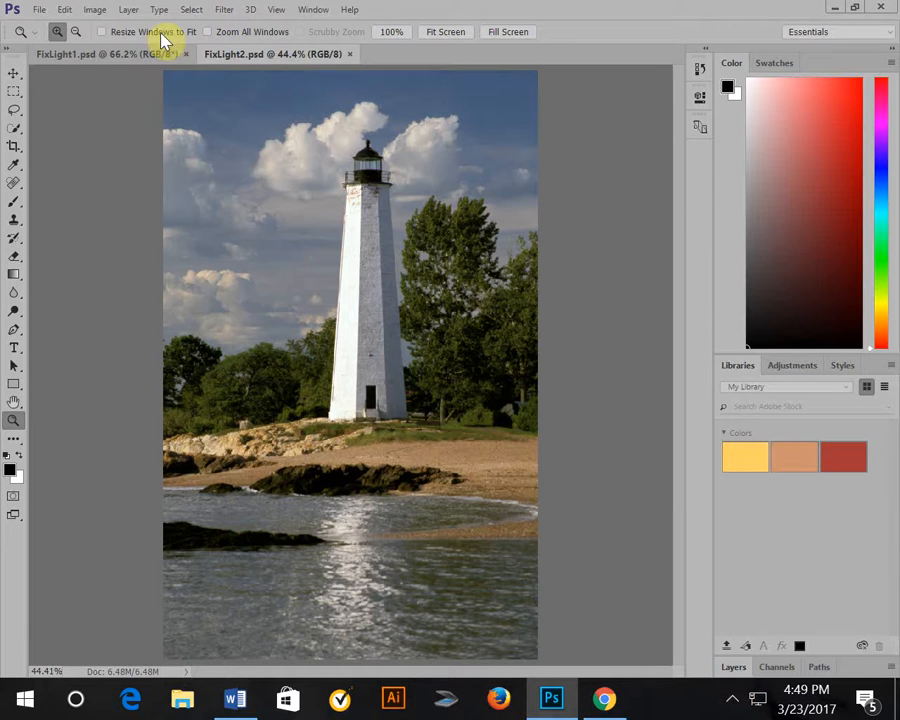
# - Apply the Posterize adjustment with 4 levels to the FixLight2 image
pyautogui.click(94, 10)
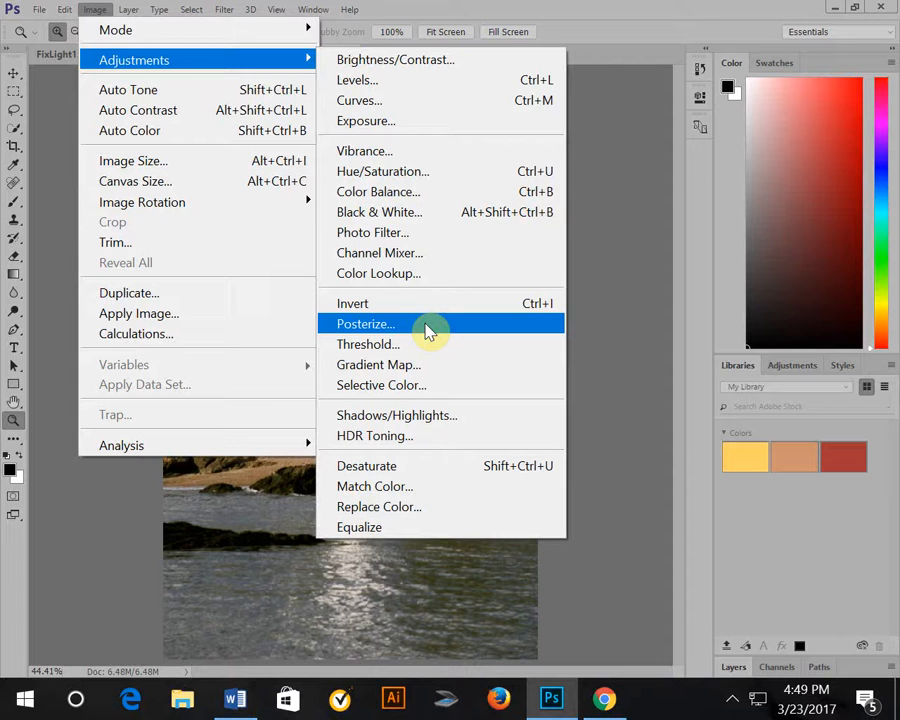
pyautogui.click(428, 324)
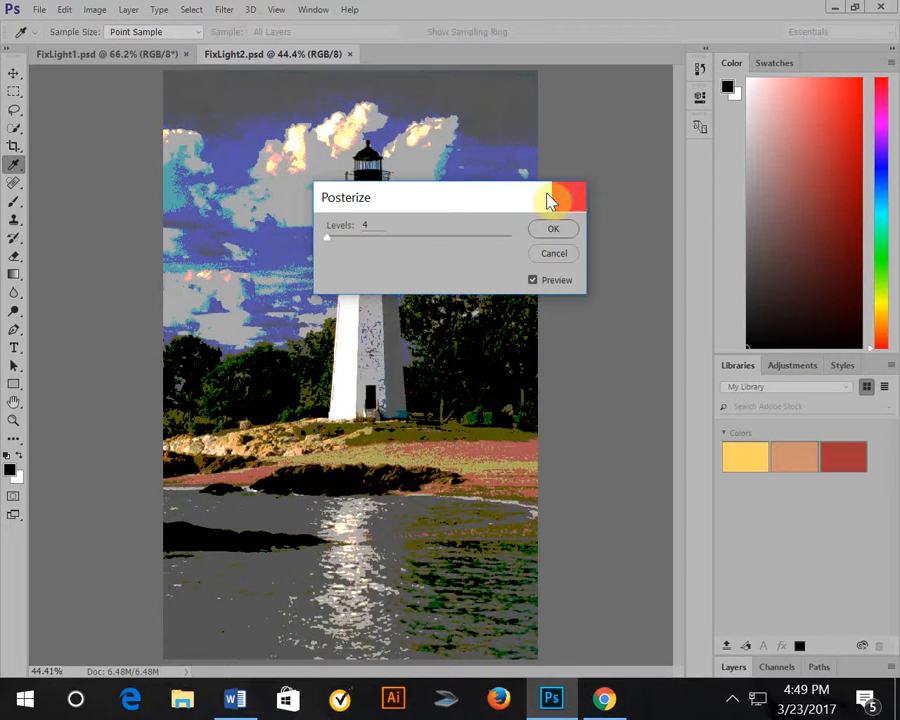
pyautogui.moveTo(502, 199); pyautogui.dragTo(650, 178)
pyautogui.moveTo(795, 190); pyautogui.dragTo(749, 205)
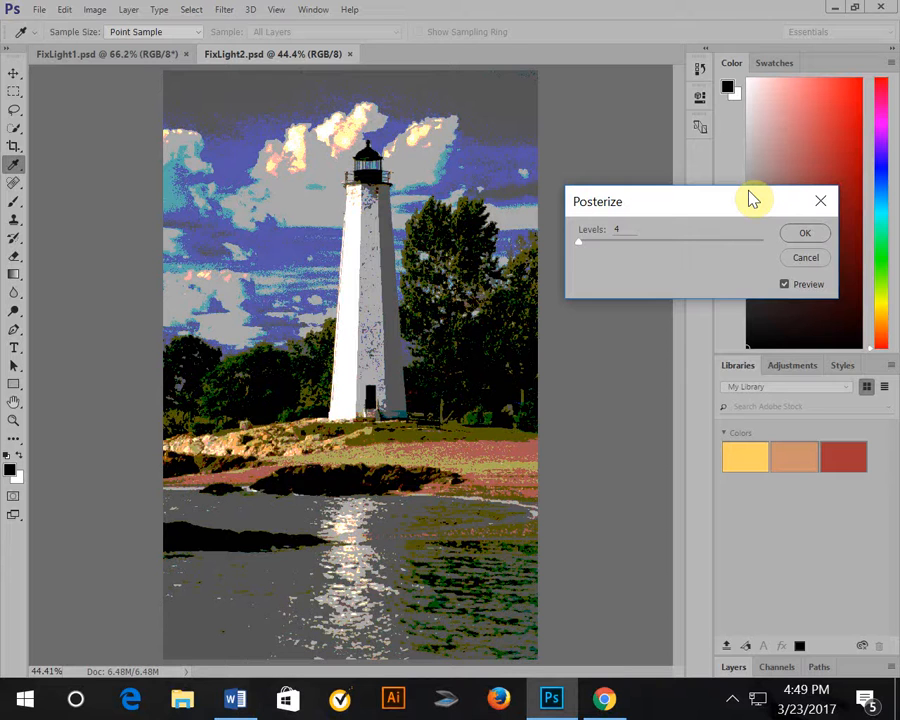
pyautogui.click(800, 234)
pyautogui.press('z')
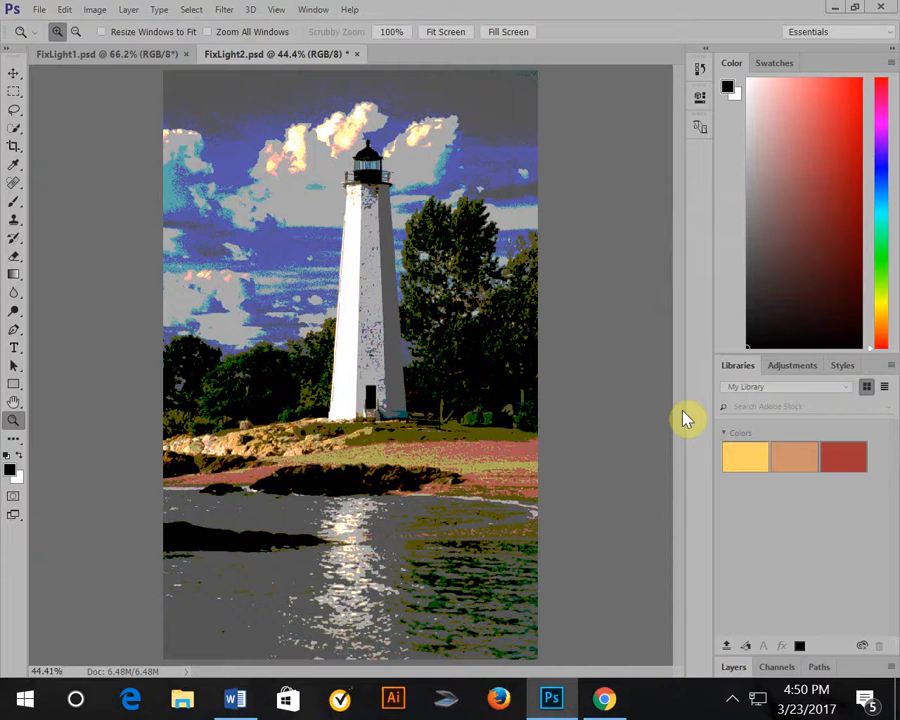
pyautogui.click(731, 699)
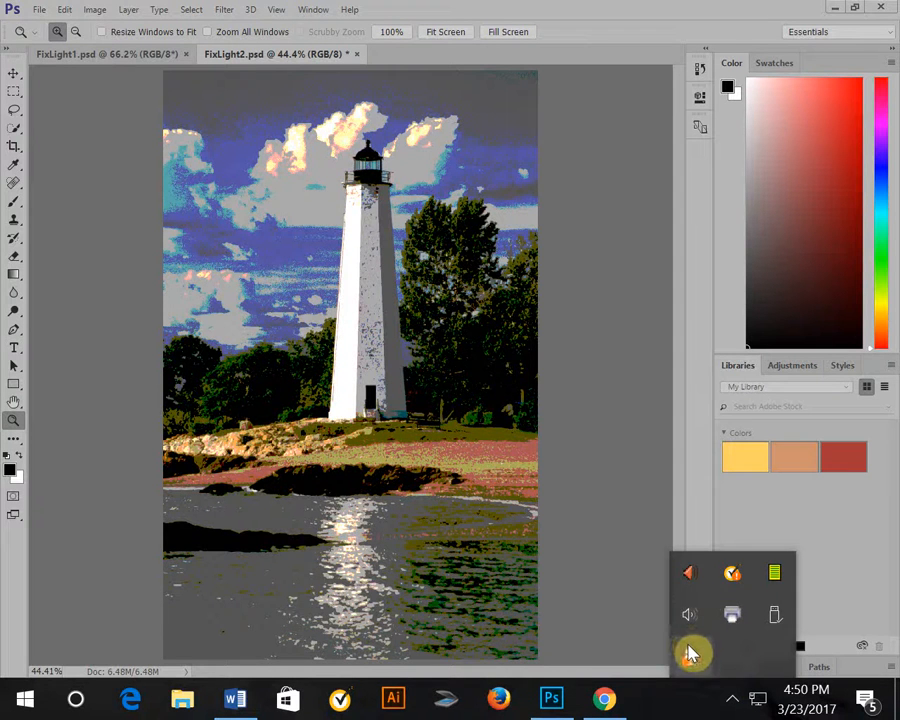